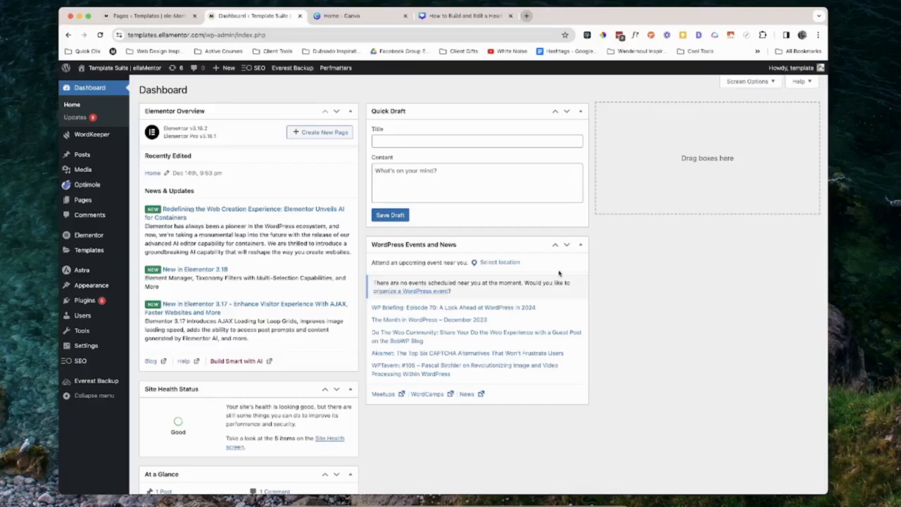
Start a new Header template in the Theme Builder and dismiss the block library
mouse_move(95, 255)
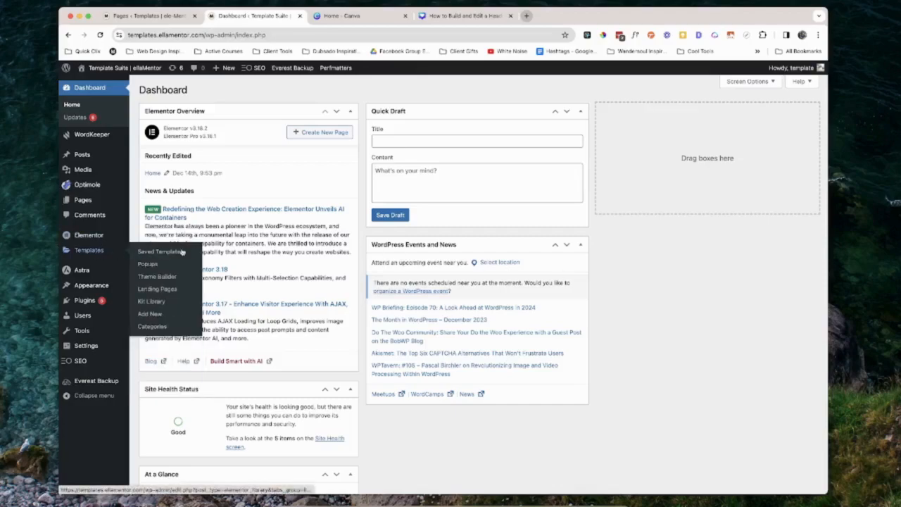
click(160, 278)
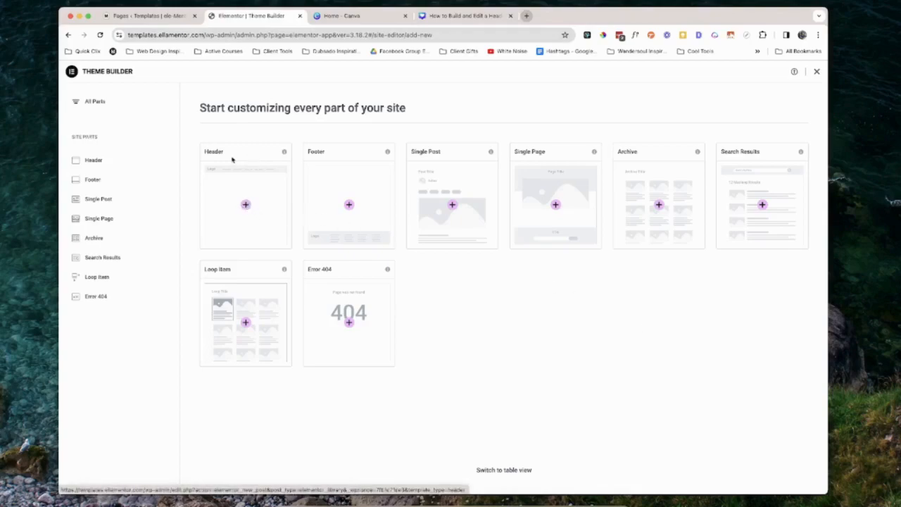
click(246, 205)
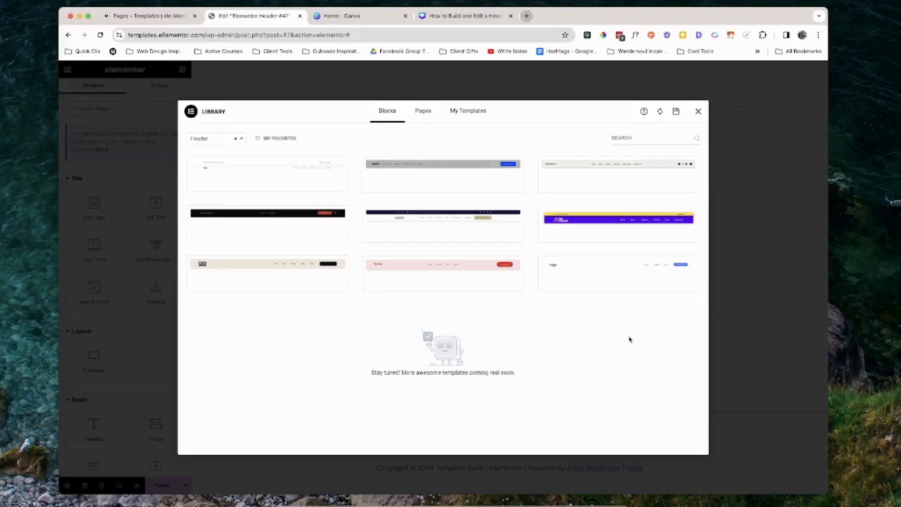
mouse_move(606, 235)
click(698, 112)
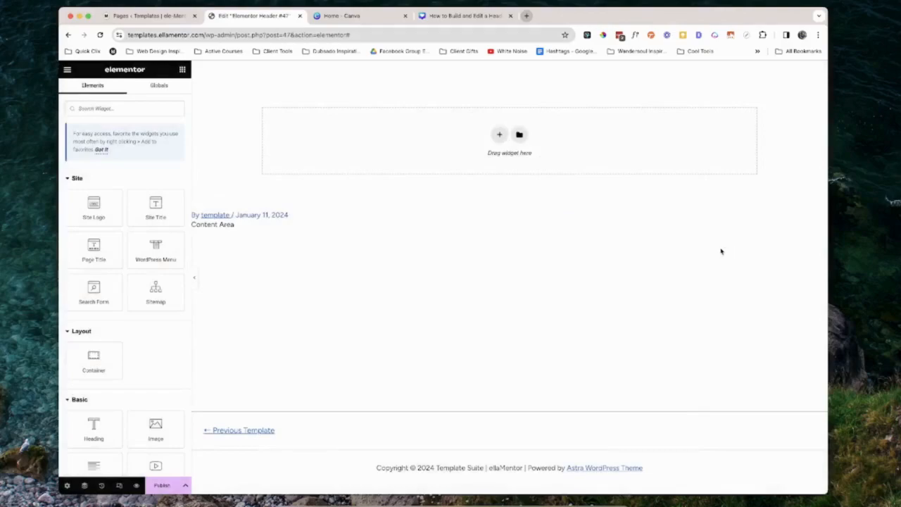
Rename the header template to Main Header in its settings
click(68, 485)
triple_click(122, 147)
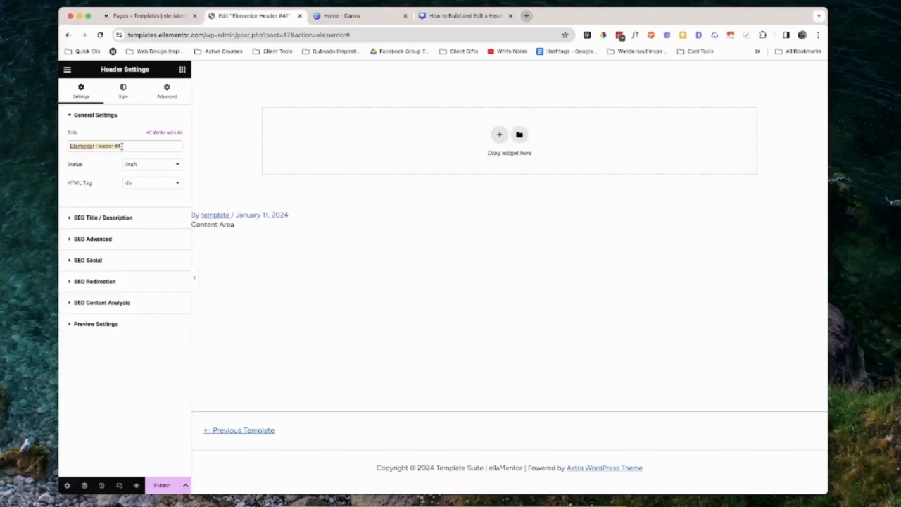
text(Main Header)
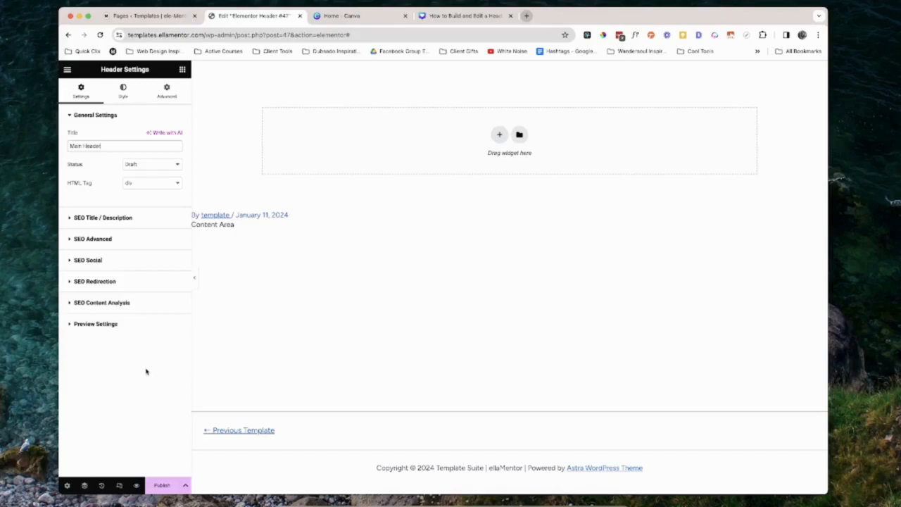
Publish the header with a display condition including the Entire Site
click(162, 486)
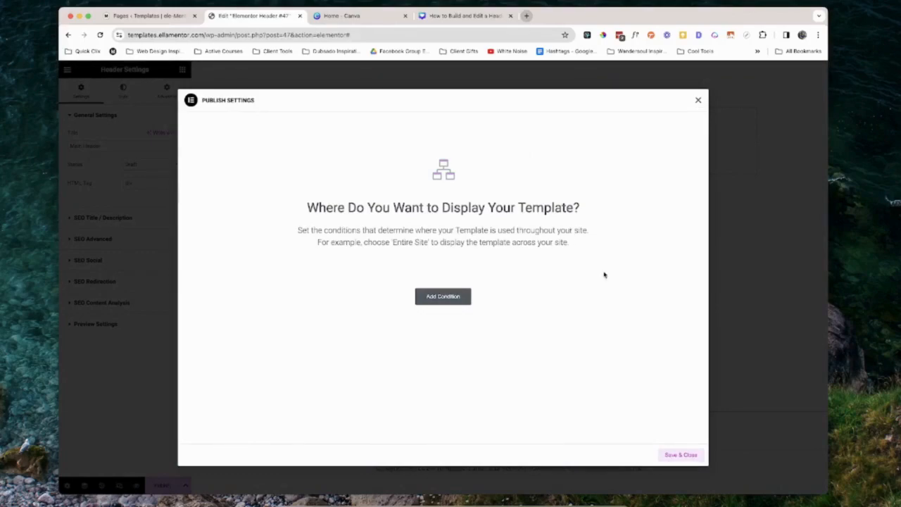
click(452, 299)
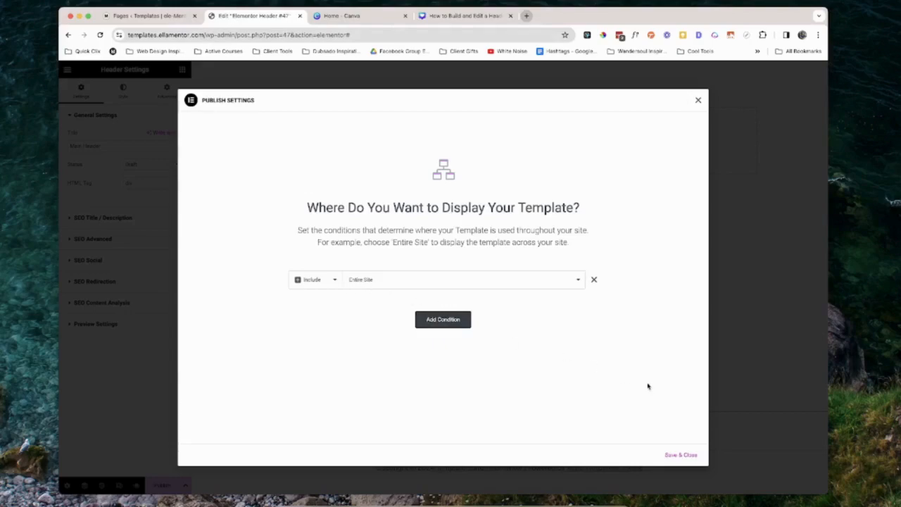
click(684, 456)
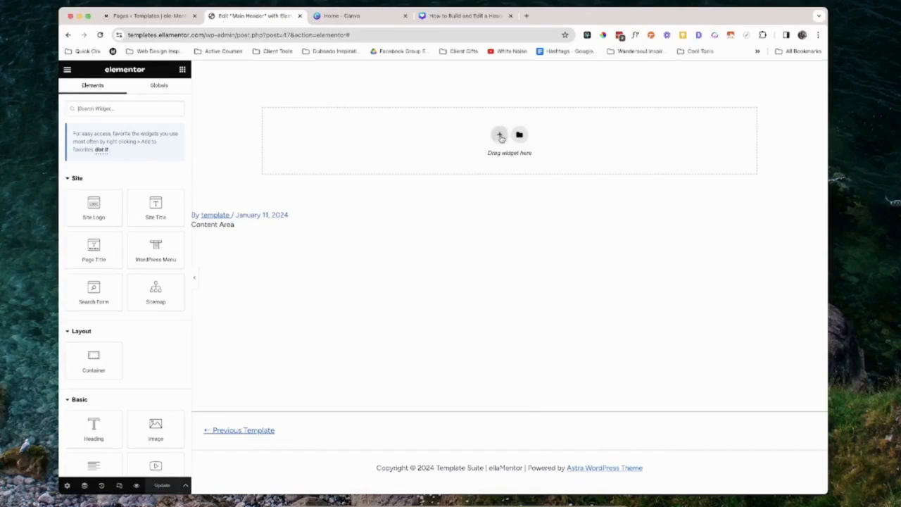
Add a row container and set its content justified space-between with items centred vertically
click(499, 134)
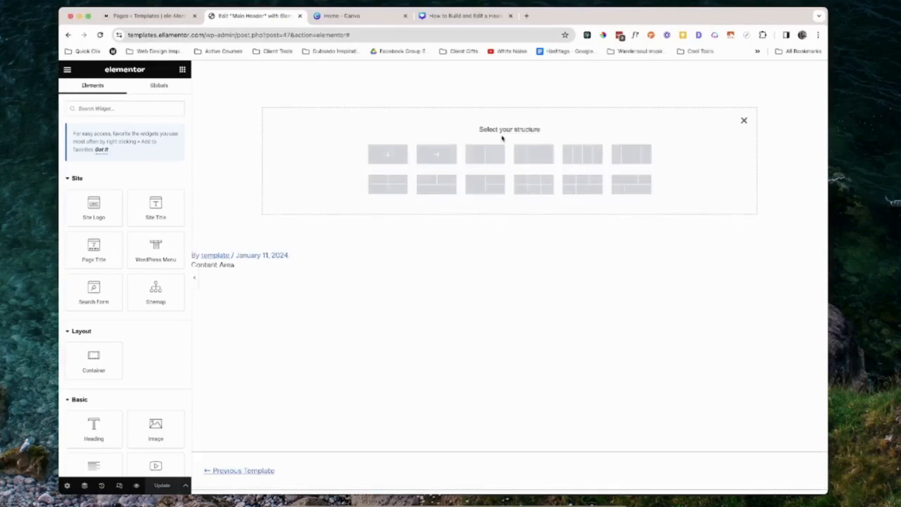
click(437, 156)
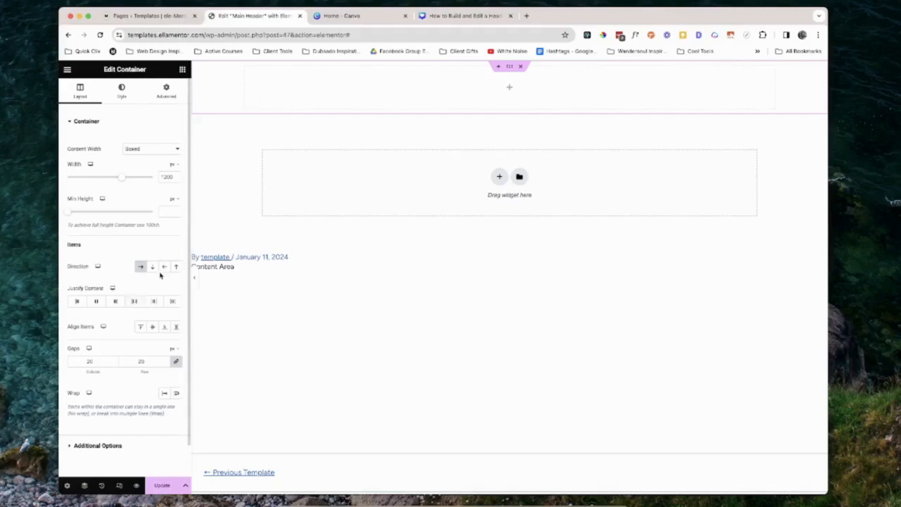
click(133, 302)
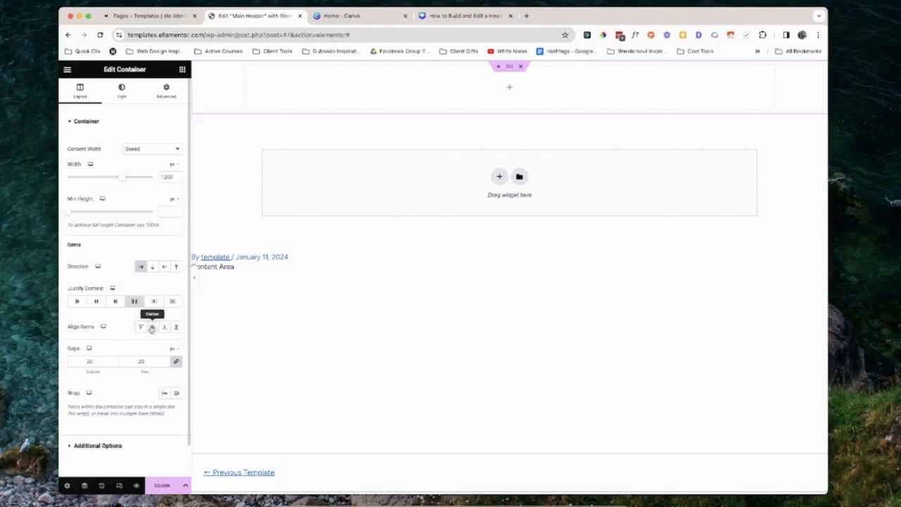
click(152, 327)
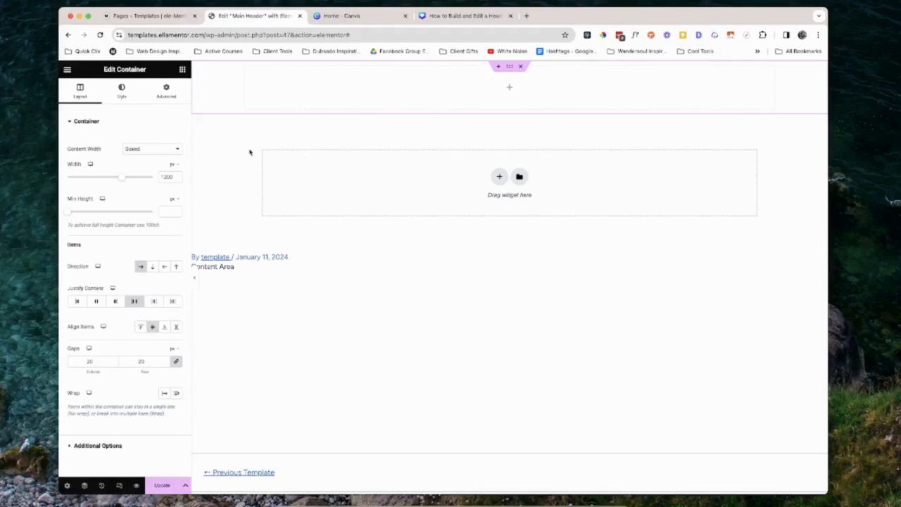
Unlink the container's padding, set it to 6 px top and bottom and 12 px left and right, and update
click(167, 93)
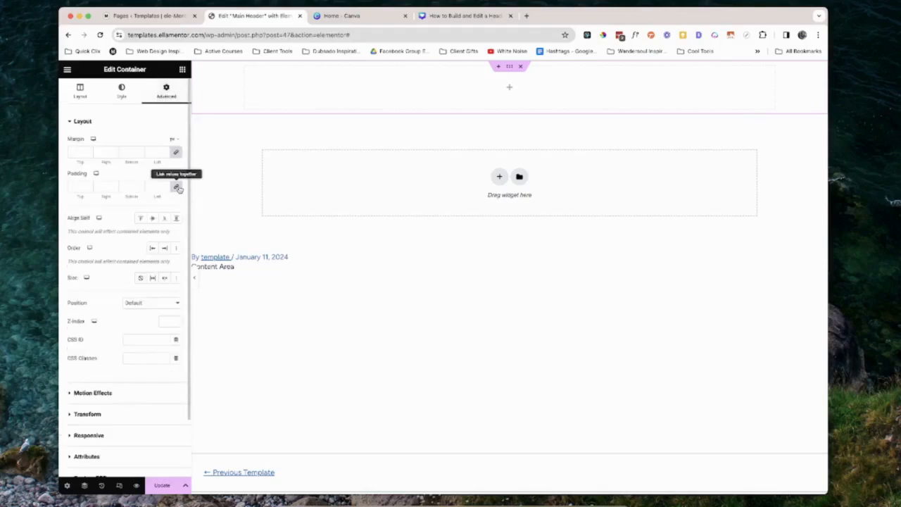
click(176, 188)
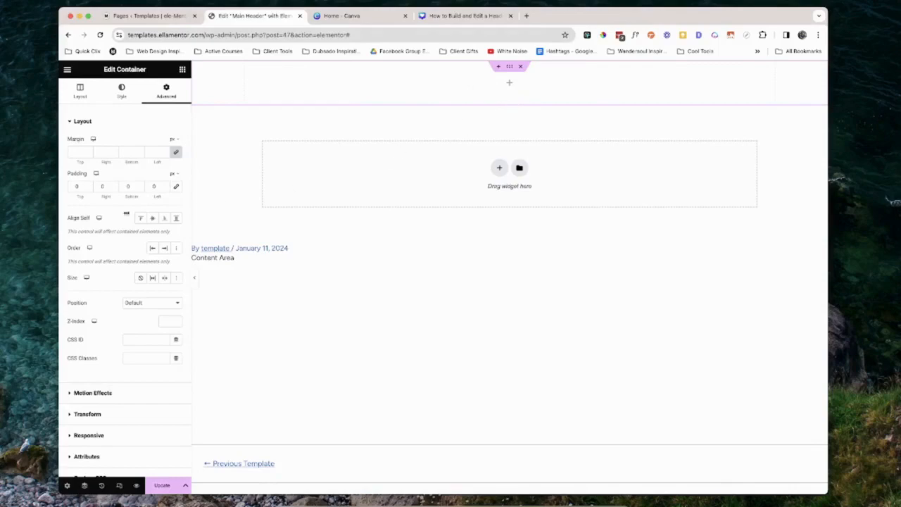
click(88, 185)
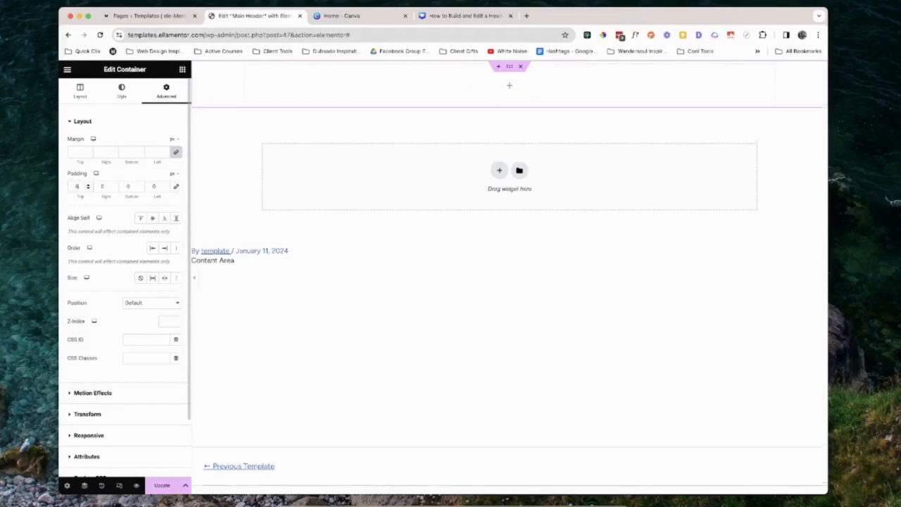
click(98, 185)
text(12)
click(122, 187)
text(6)
click(155, 186)
text(18)
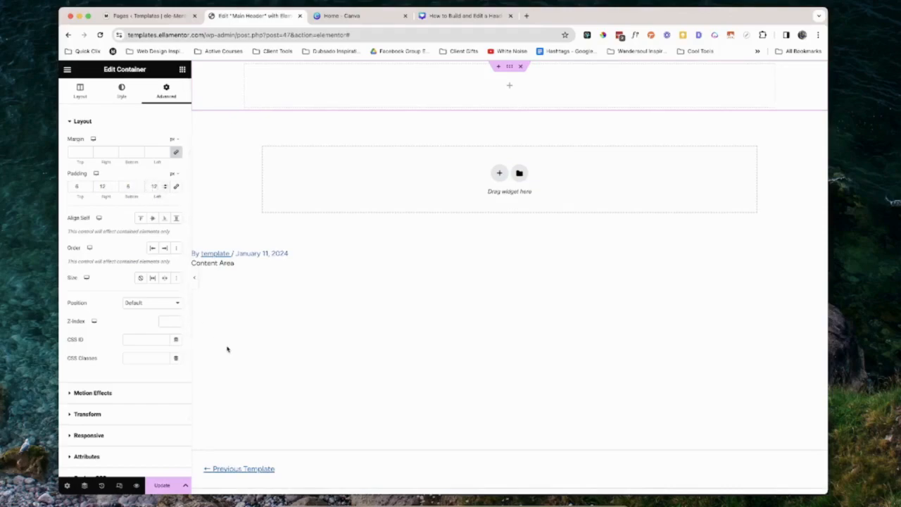
click(163, 485)
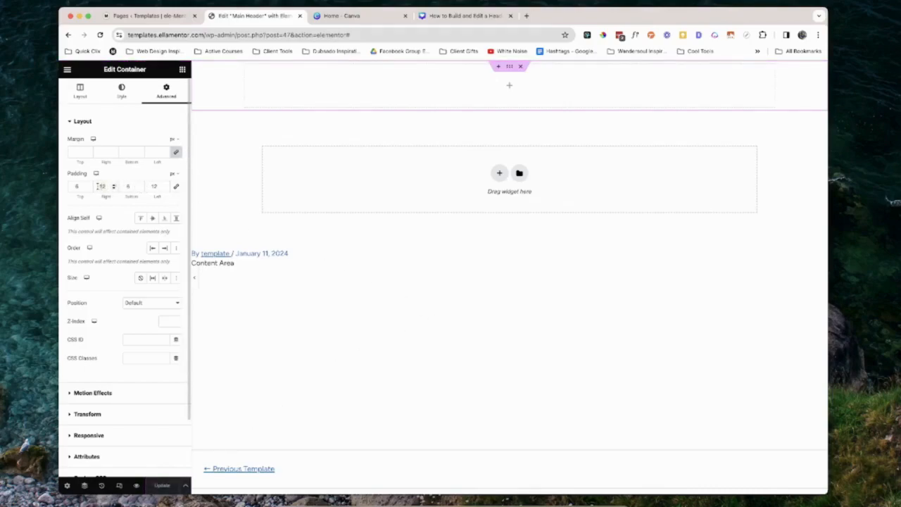
Add a Site Logo widget into the header container
double_click(103, 186)
click(75, 100)
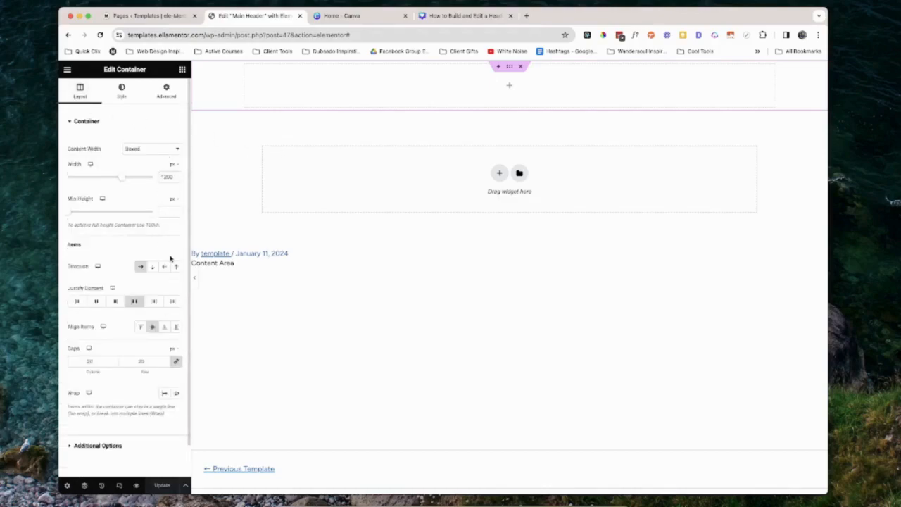
click(183, 69)
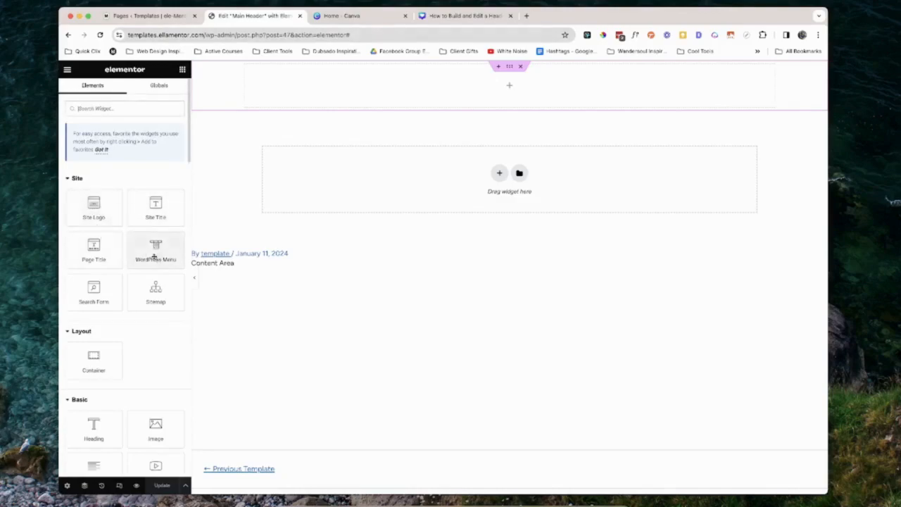
drag(96, 218, 291, 84)
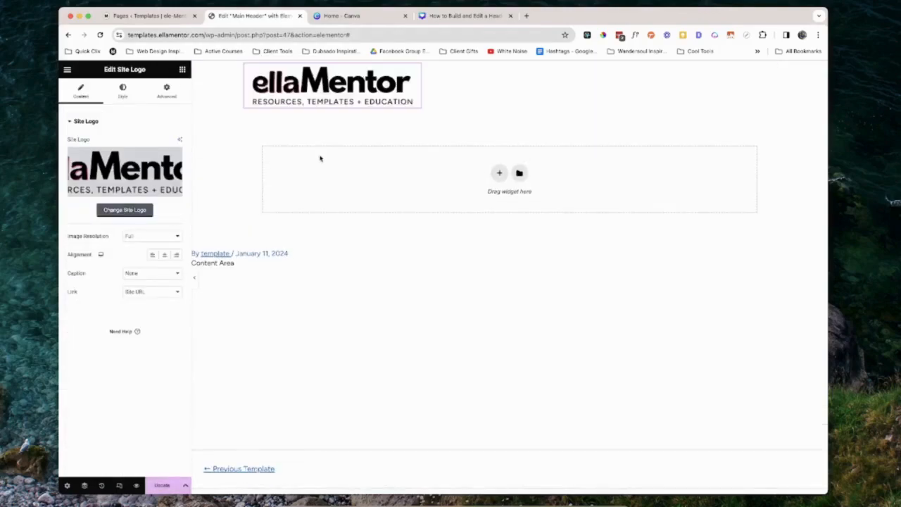
Set the logo widget's width to Custom at 220 px
click(167, 98)
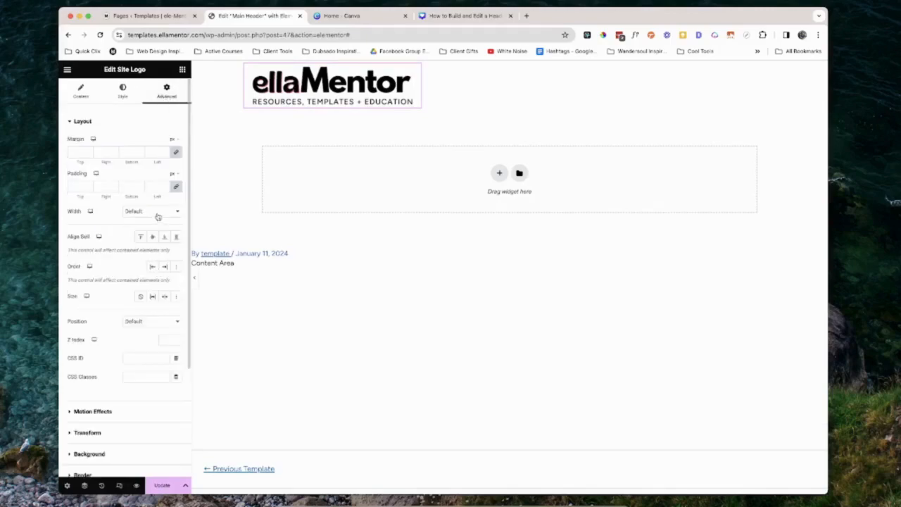
click(156, 212)
click(160, 239)
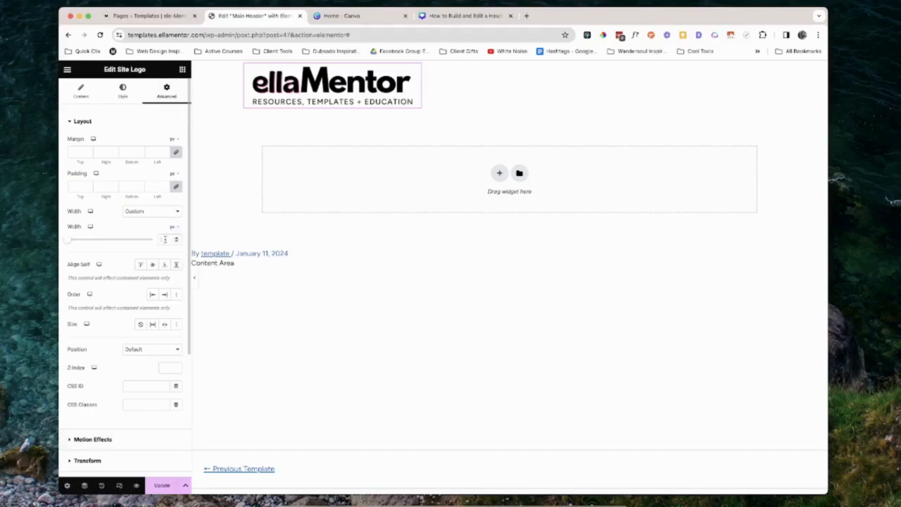
click(165, 239)
text(220)
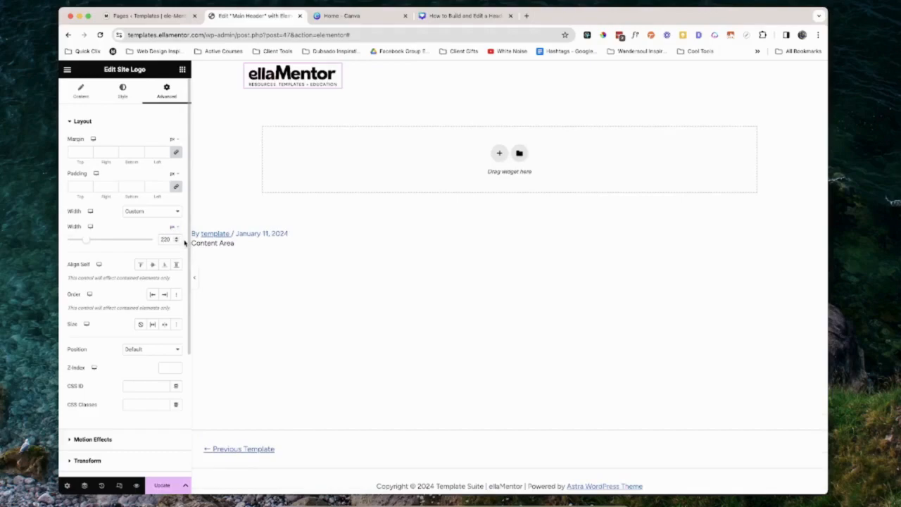
Place a WordPress Menu widget beside the logo in the container and update the template
click(182, 70)
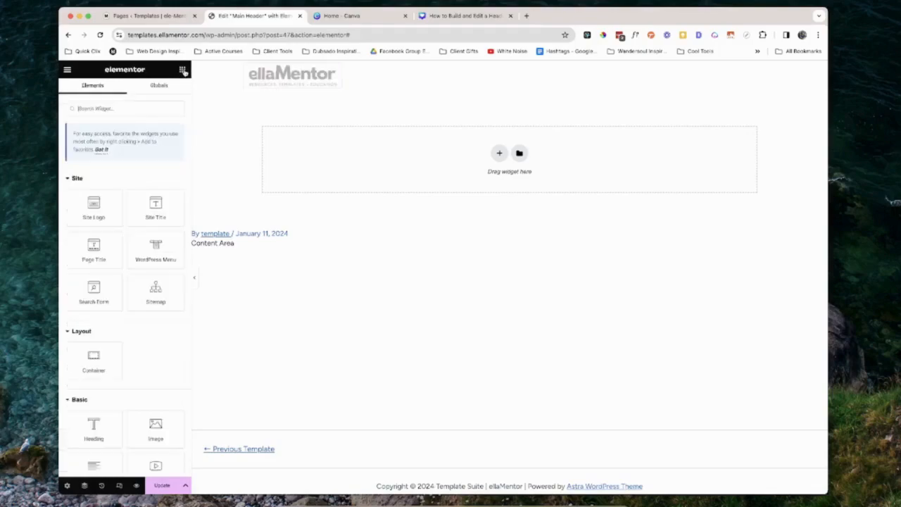
scroll(161, 232, down, 1)
drag(160, 255, 312, 79)
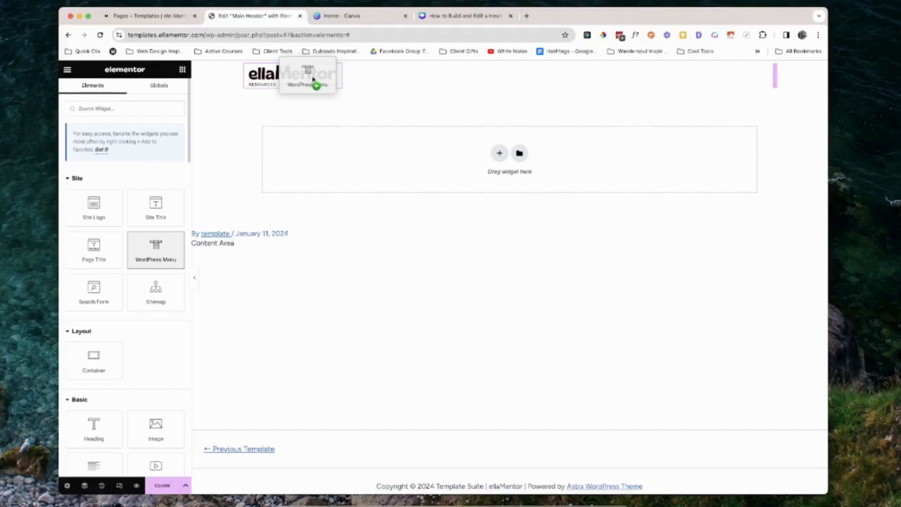
drag(313, 80, 313, 80)
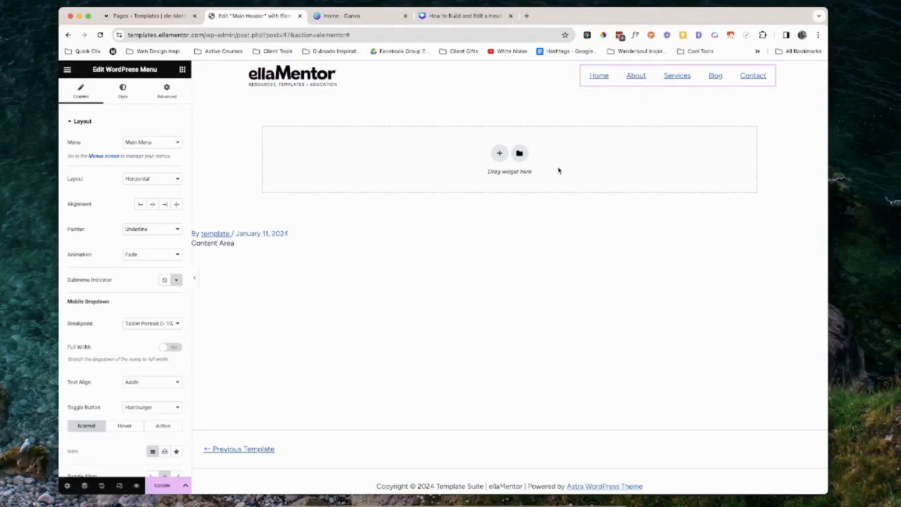
click(163, 485)
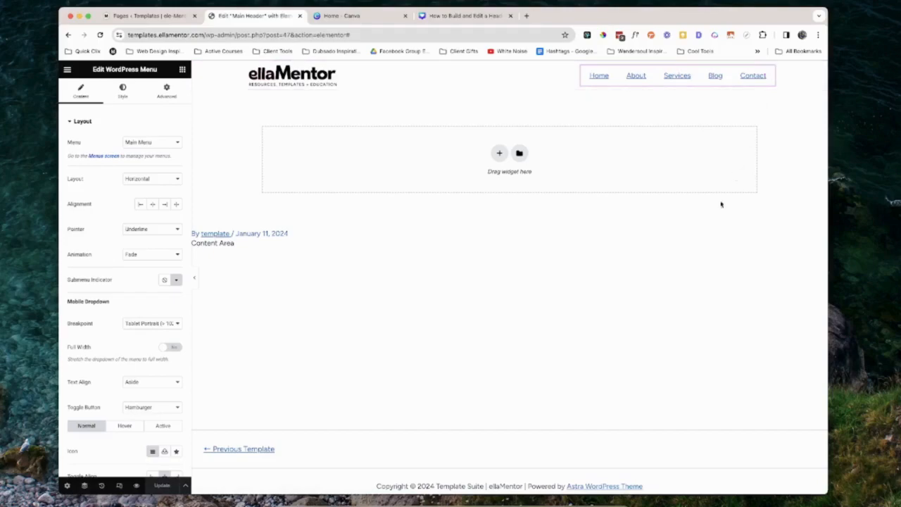
Set the menu's pointer to None, enable the mobile dropdown's Full Width option, and update
click(162, 232)
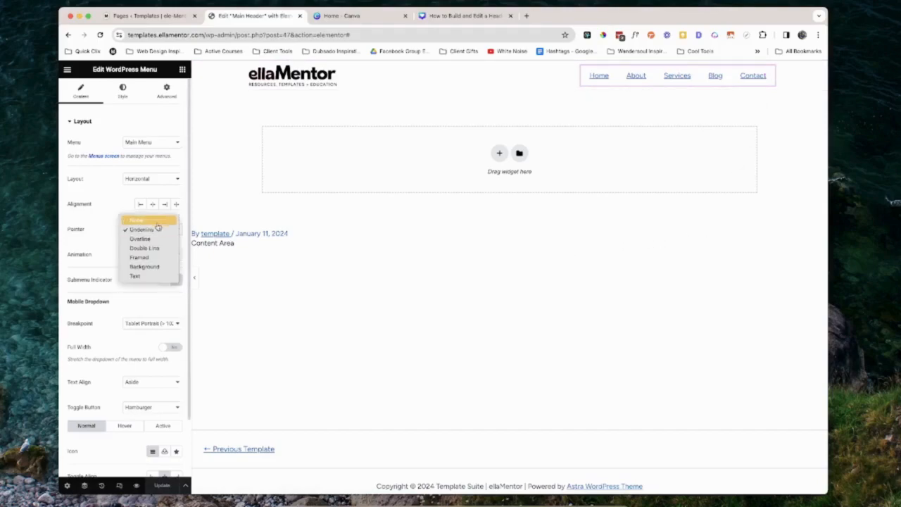
click(153, 218)
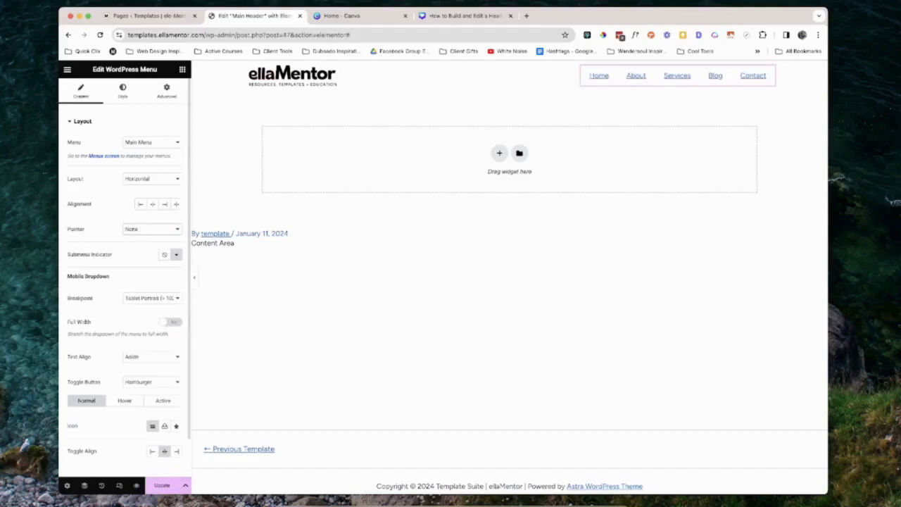
click(161, 486)
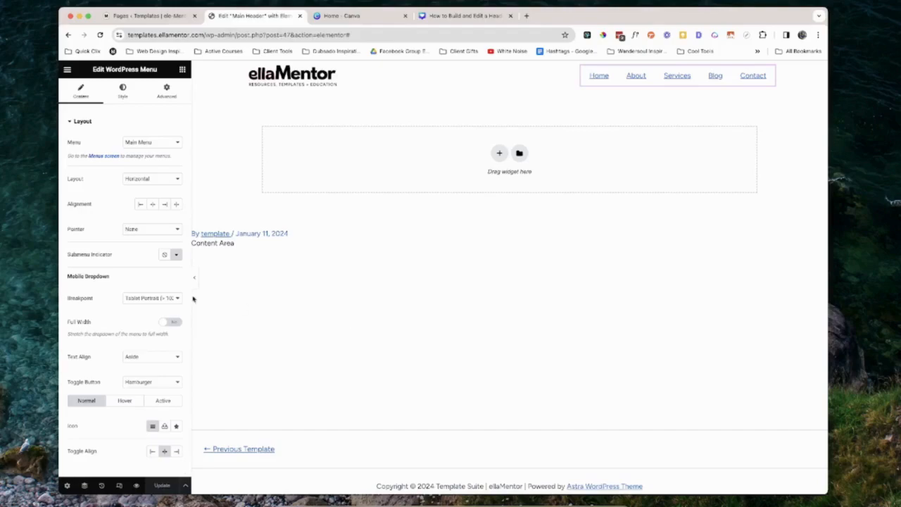
scroll(97, 303, down, 1)
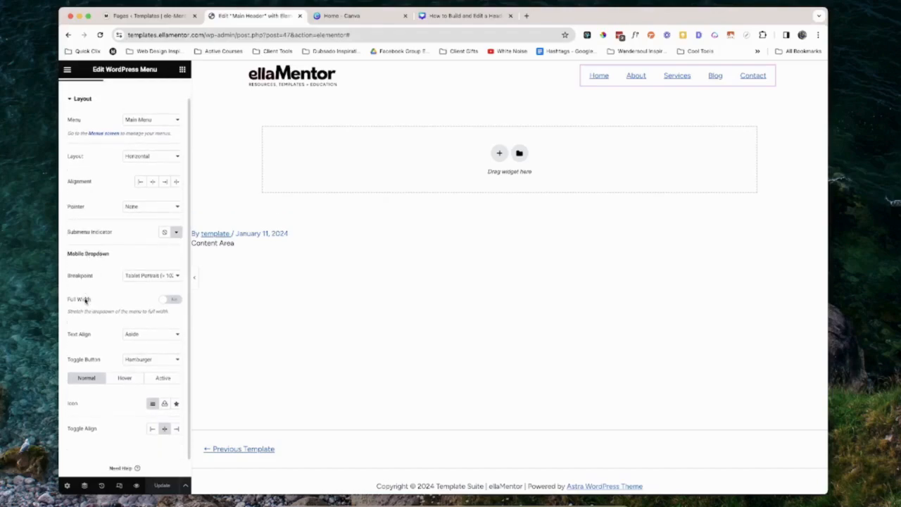
click(172, 299)
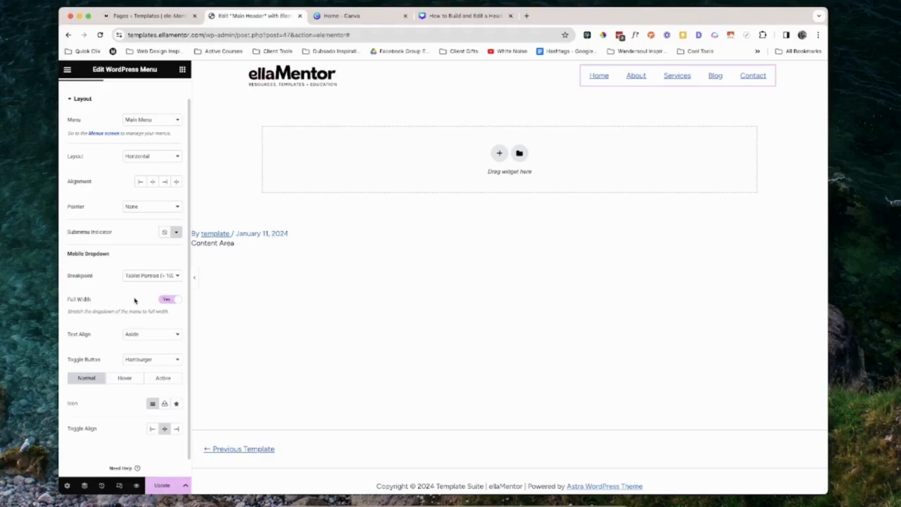
click(169, 486)
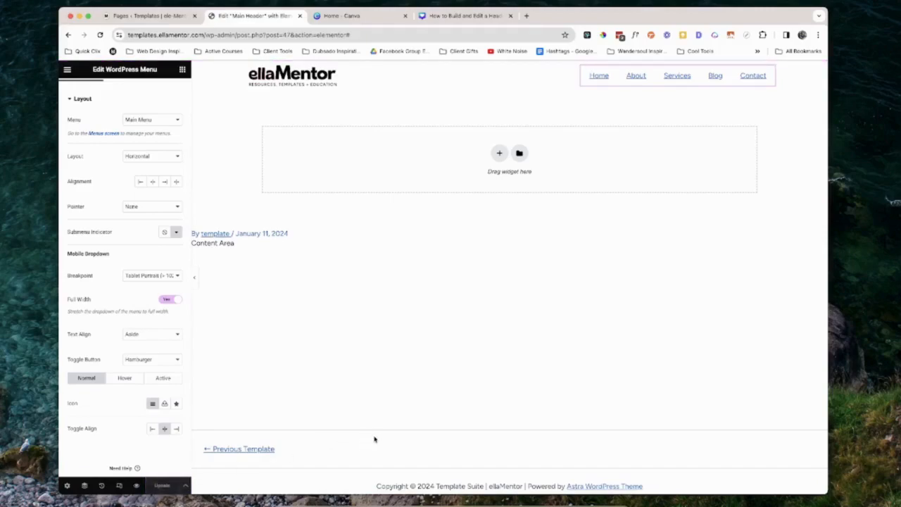
Set the menu's typography to the global Header font
scroll(120, 176, up, 2)
click(123, 91)
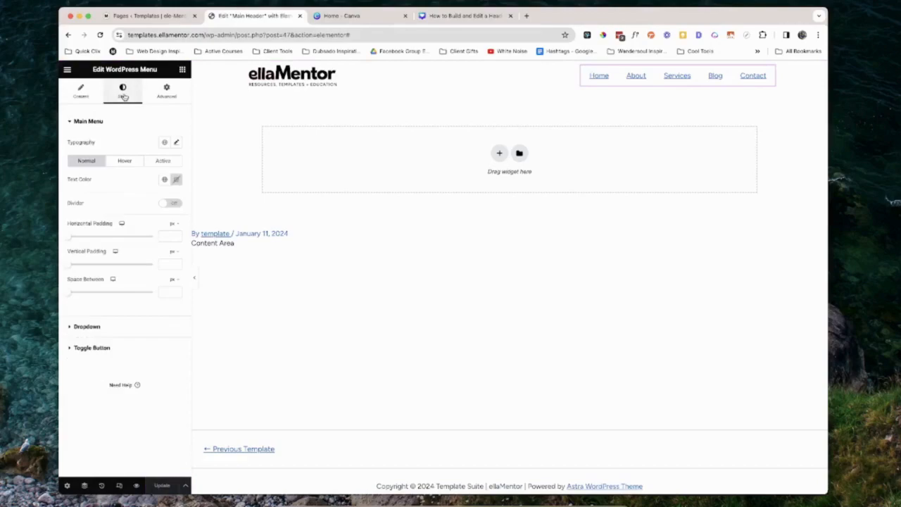
click(164, 143)
scroll(157, 191, down, 5)
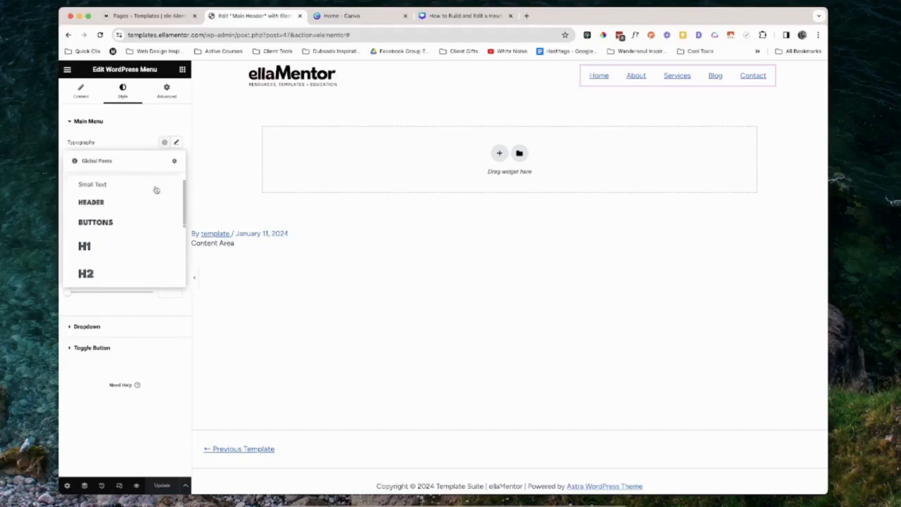
scroll(157, 191, up, 5)
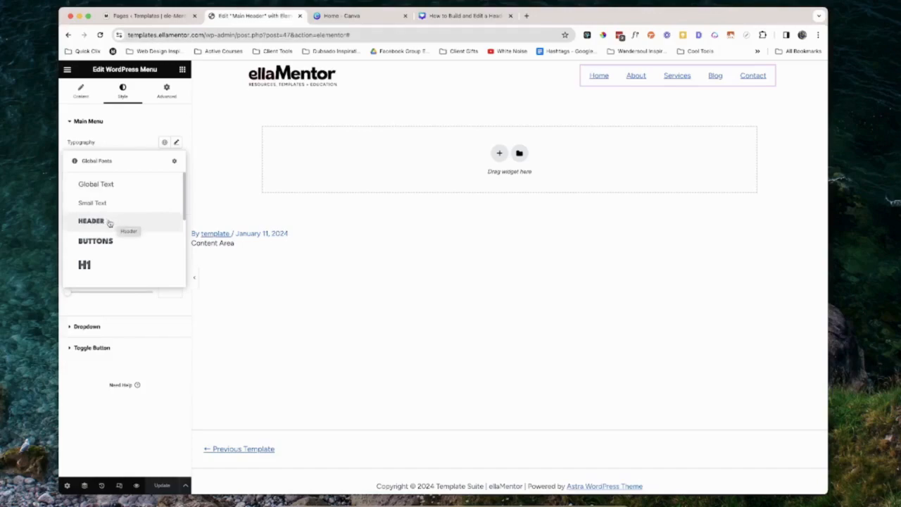
click(164, 142)
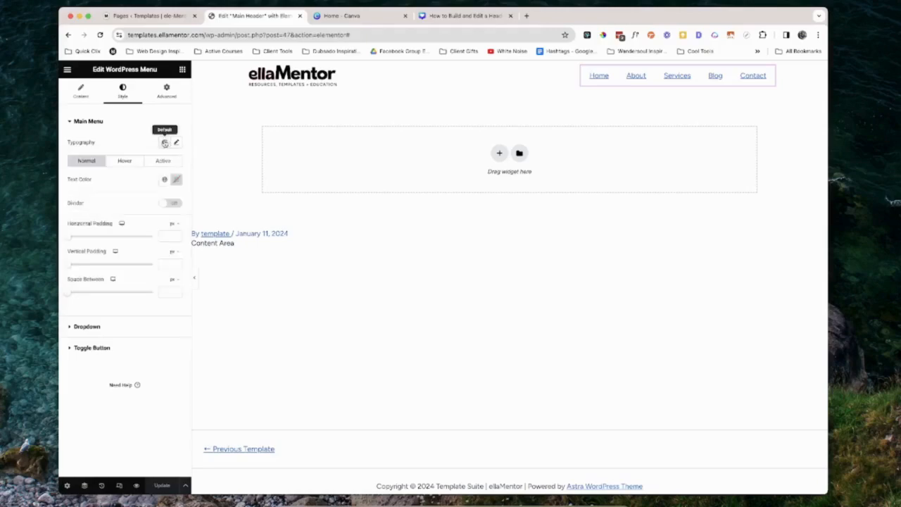
click(165, 143)
click(125, 219)
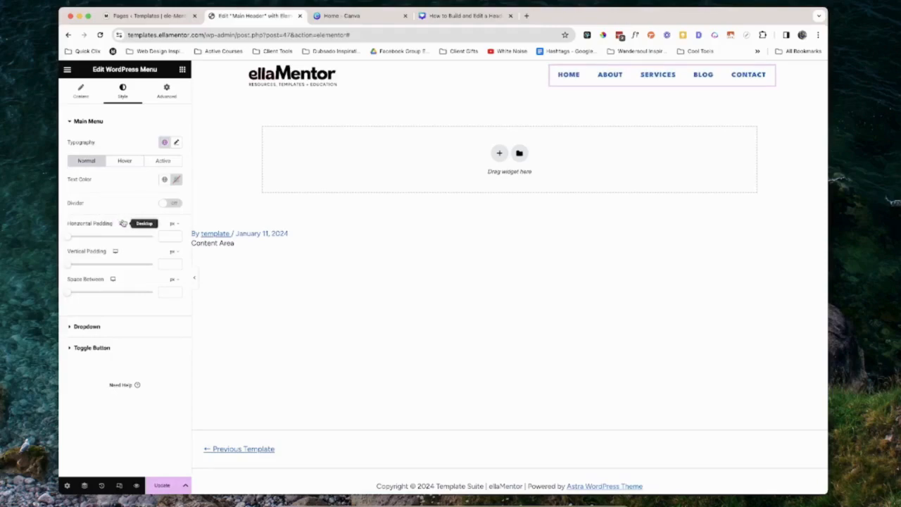
Set the menu text color to global Buttons for the Normal state and Buttons Hover for the Hover state
click(165, 180)
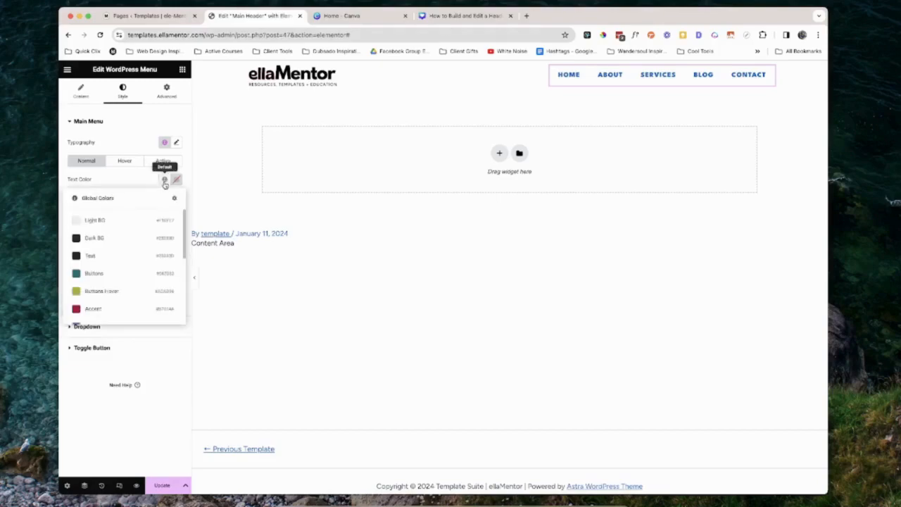
click(113, 274)
click(125, 160)
click(163, 180)
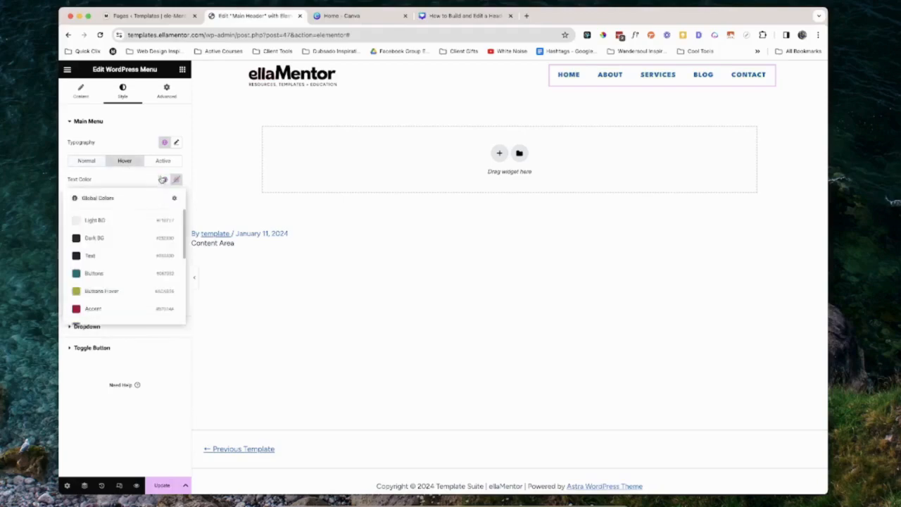
click(114, 292)
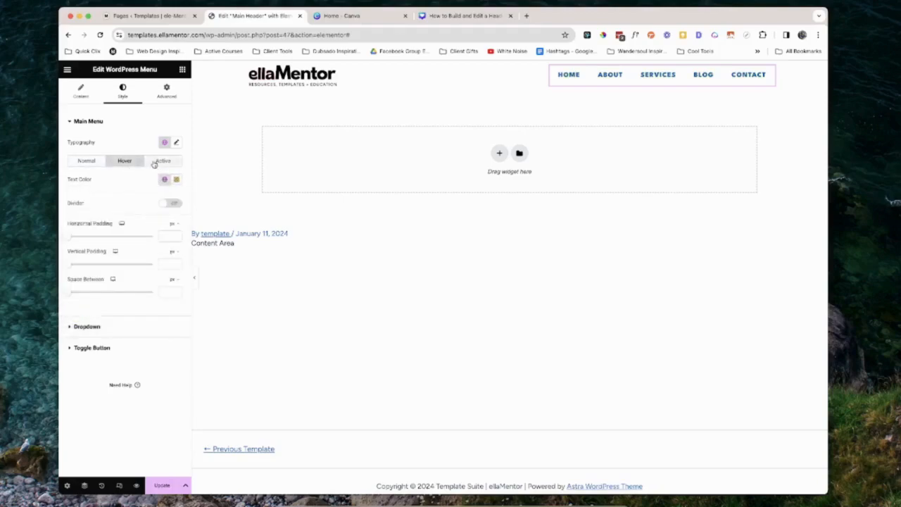
Set the Active state menu text color to global Buttons and update the template
click(161, 161)
click(164, 180)
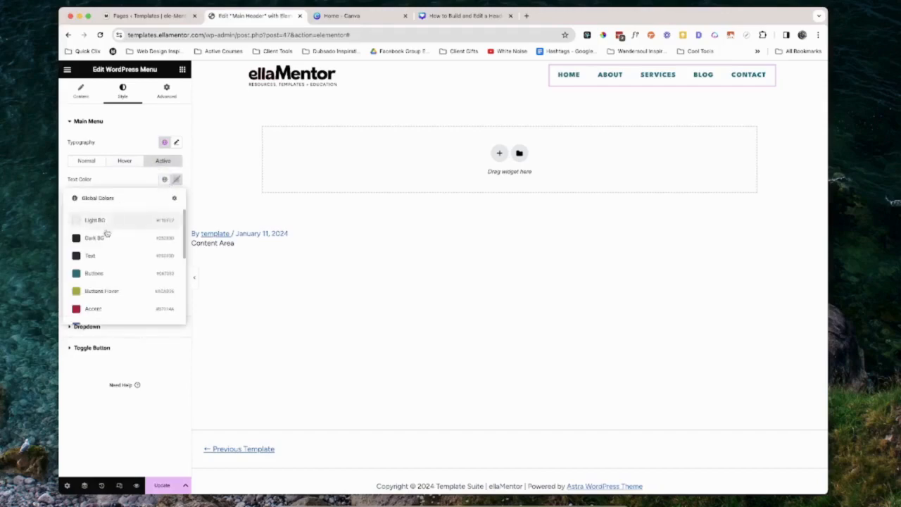
click(104, 274)
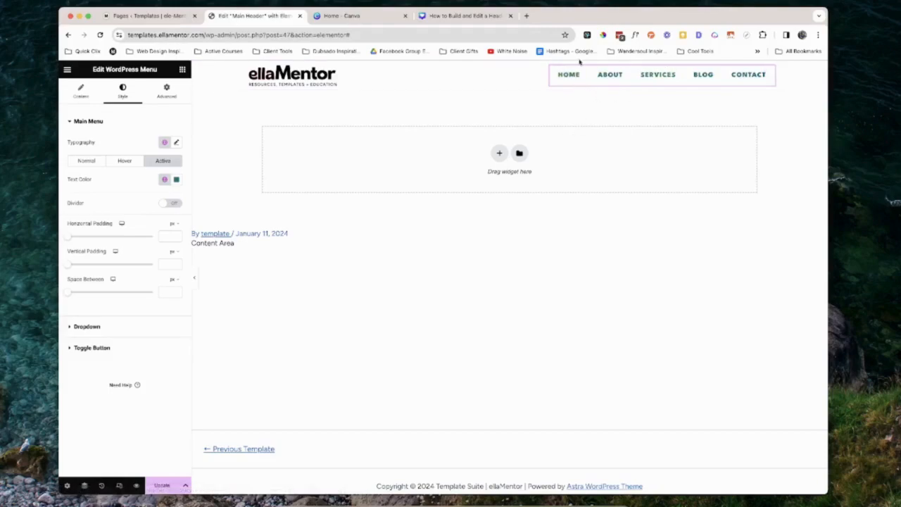
click(163, 486)
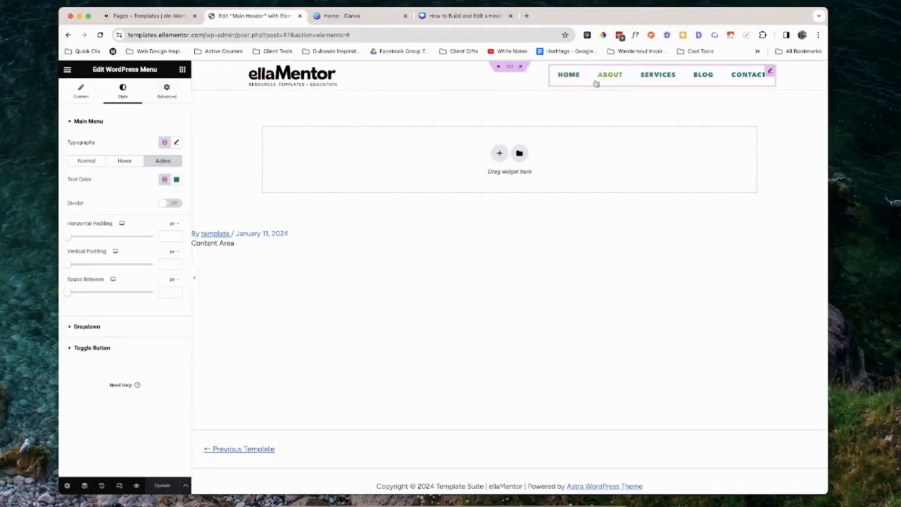
Center the menu widget with Align Self, set its bottom margin to -5 px, and update
click(166, 92)
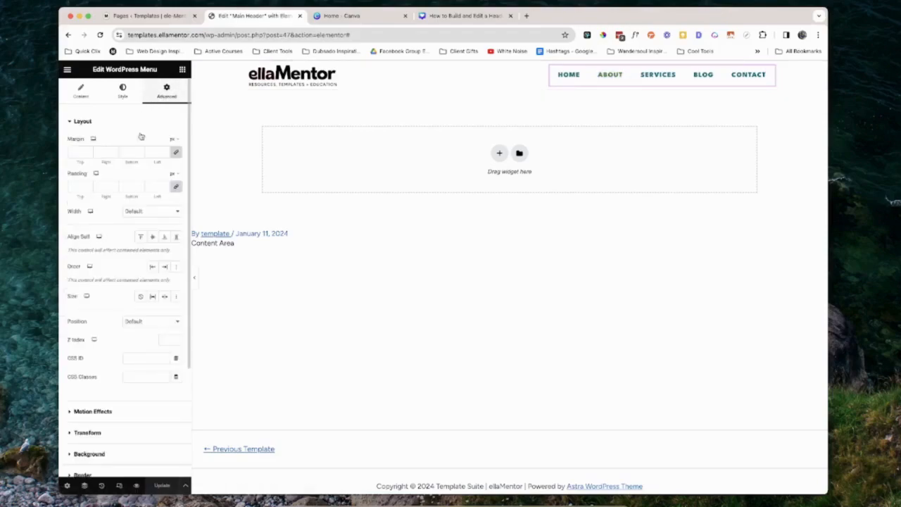
click(152, 238)
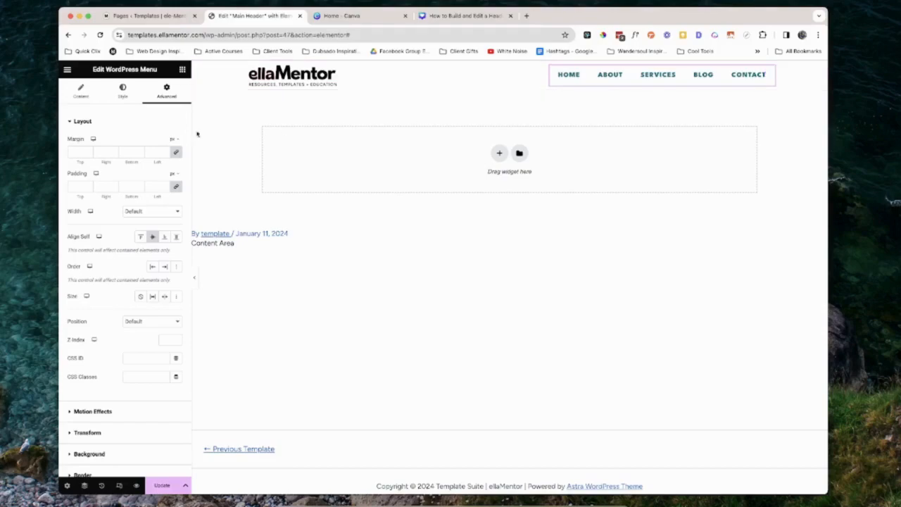
click(176, 154)
click(139, 155)
click(139, 156)
click(140, 151)
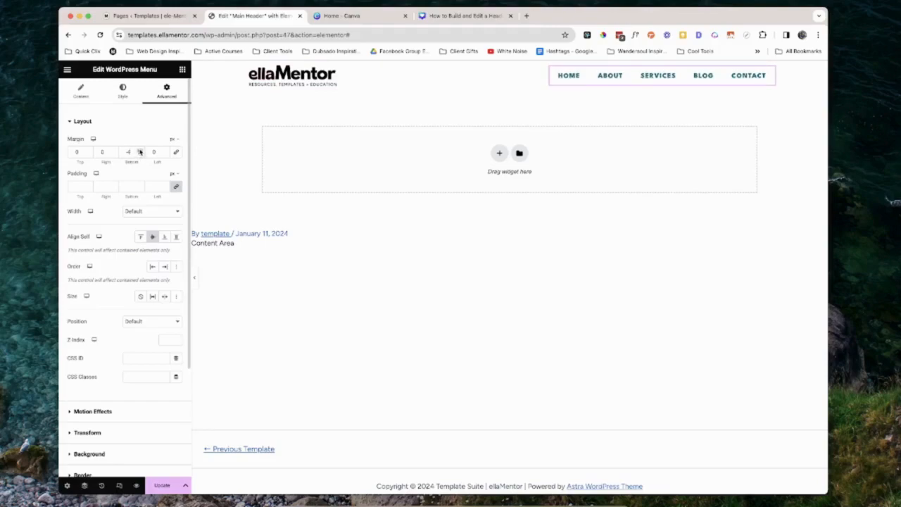
click(140, 155)
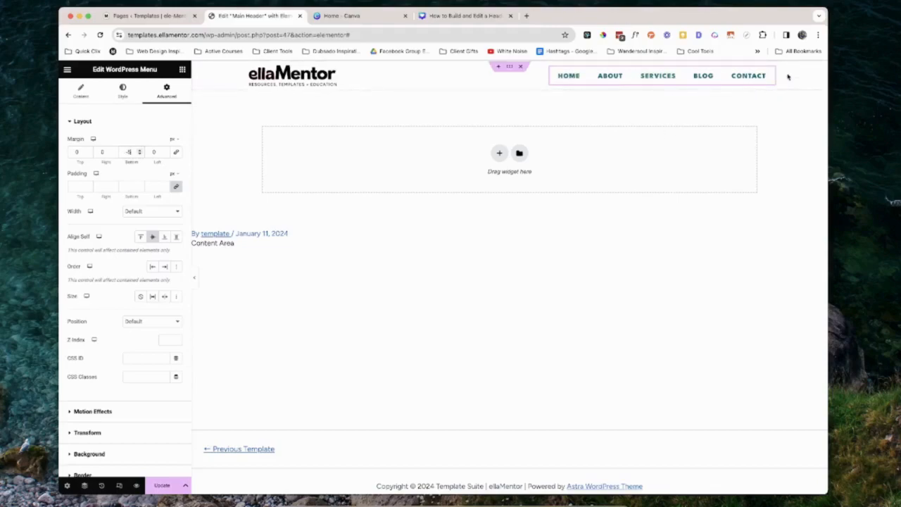
click(161, 483)
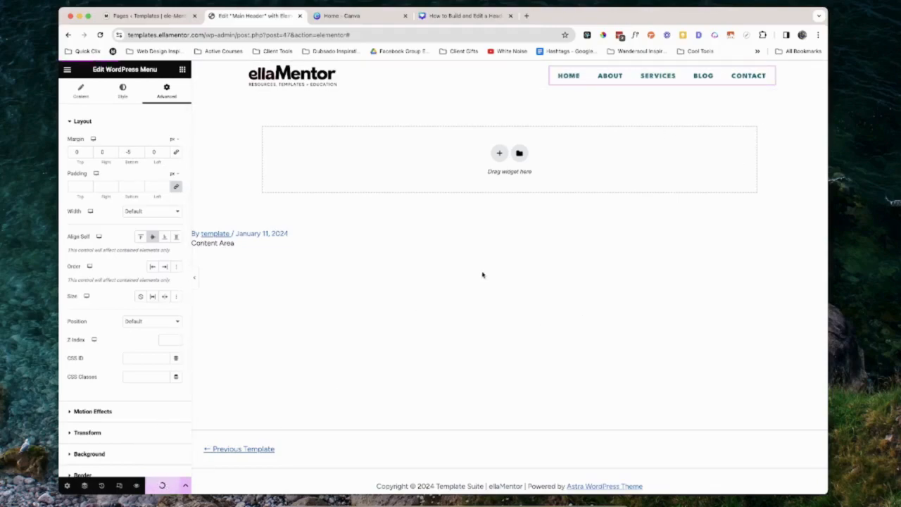
In the Tablet Portrait responsive view, set the menu toggle button's color to global Buttons
click(523, 267)
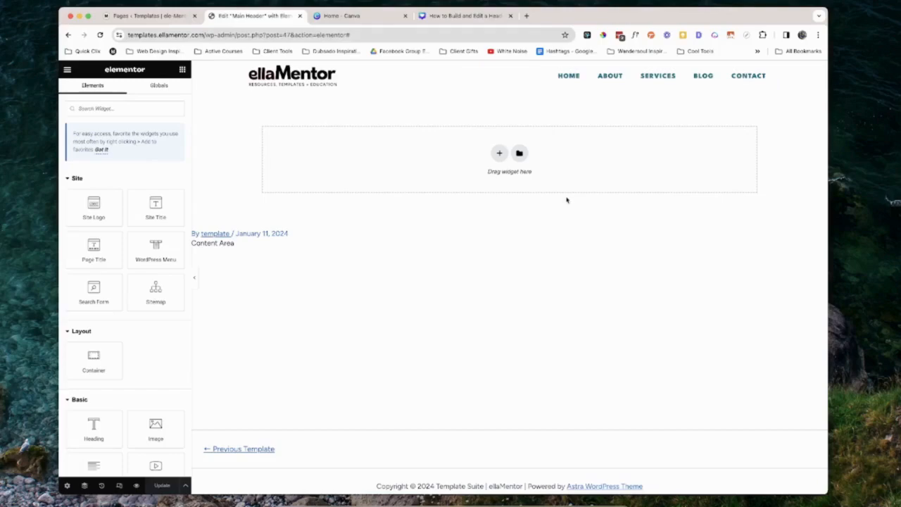
click(121, 486)
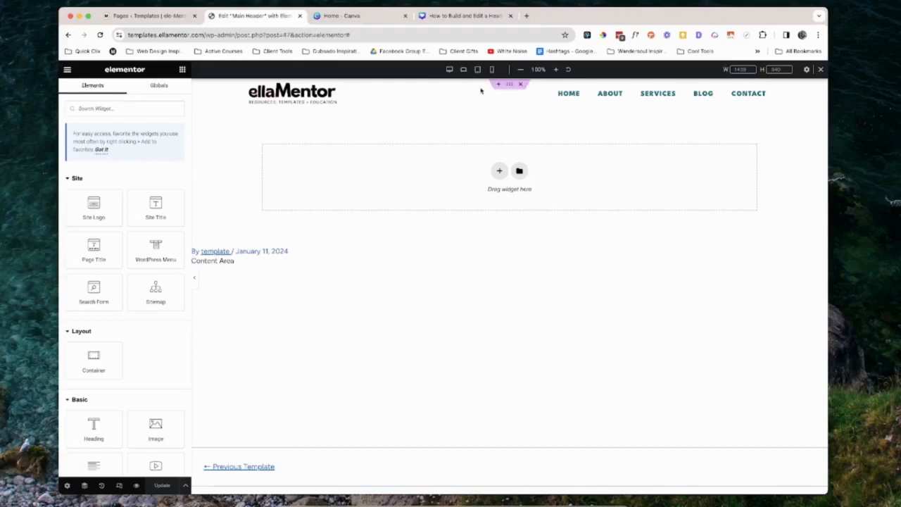
click(465, 72)
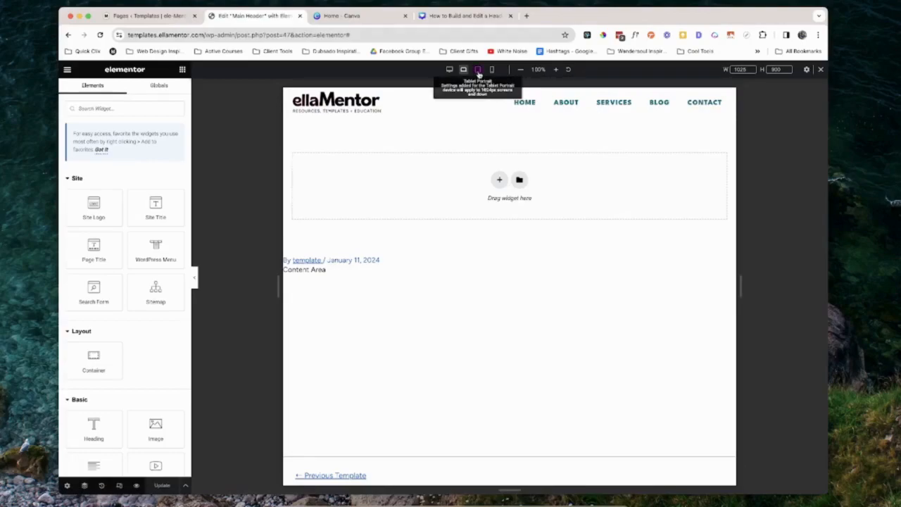
click(478, 69)
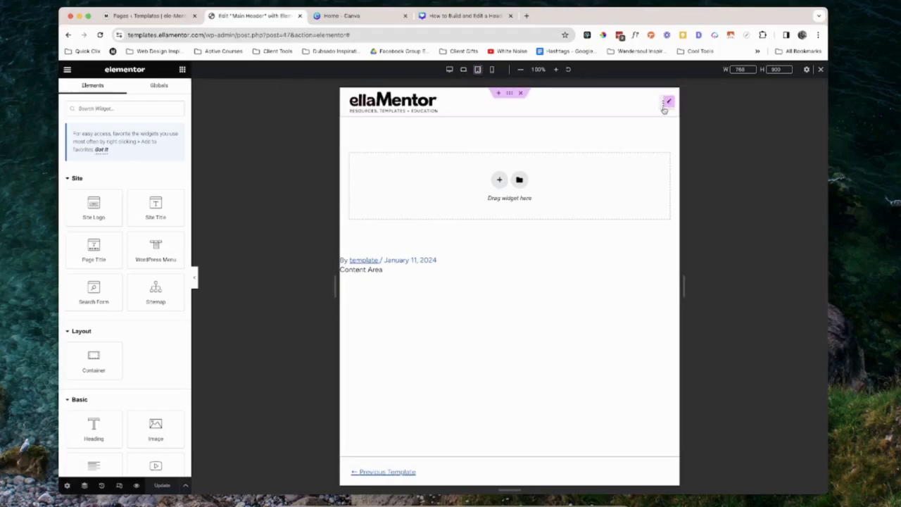
click(668, 102)
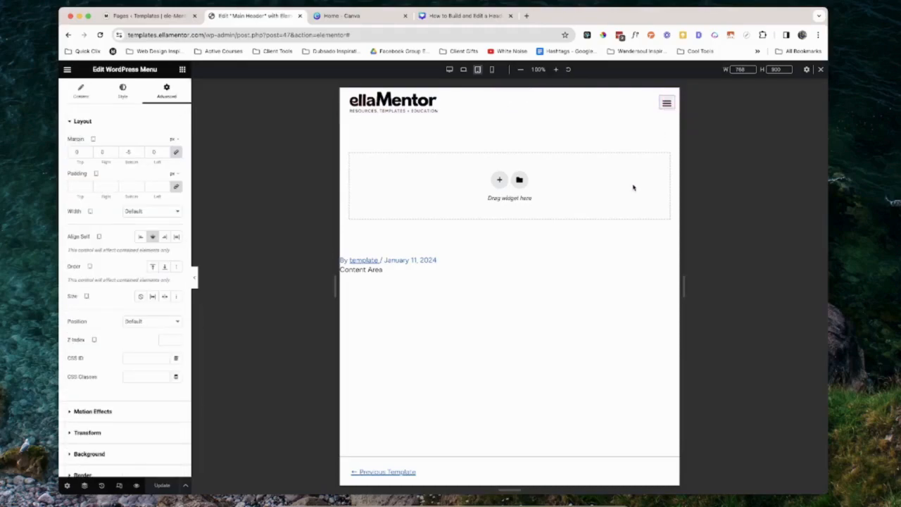
click(123, 90)
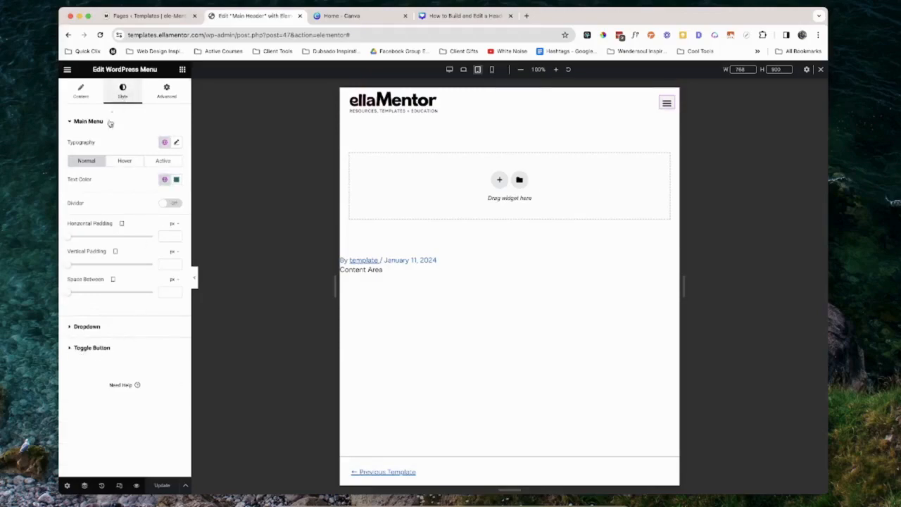
click(101, 349)
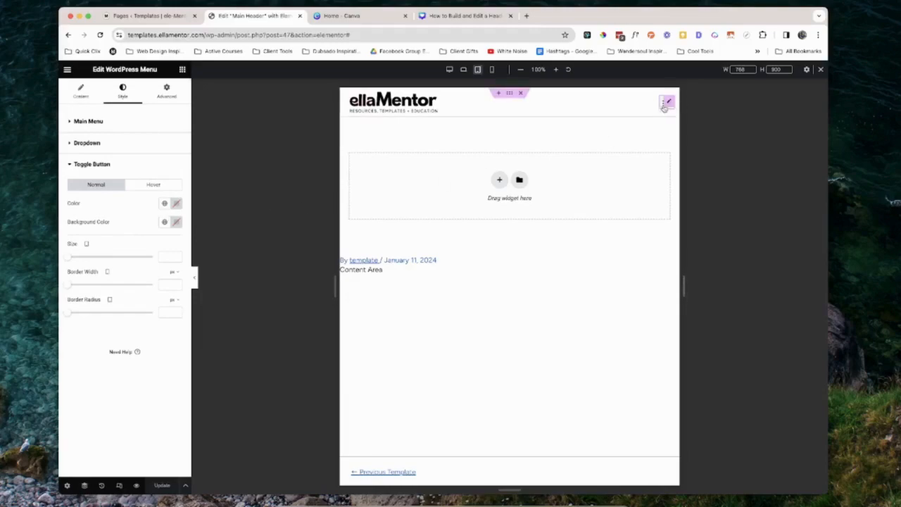
click(166, 206)
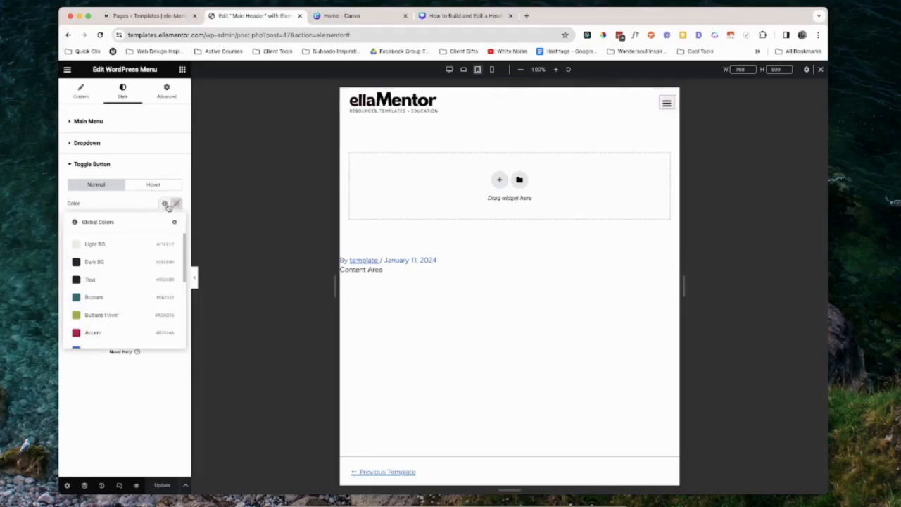
click(111, 304)
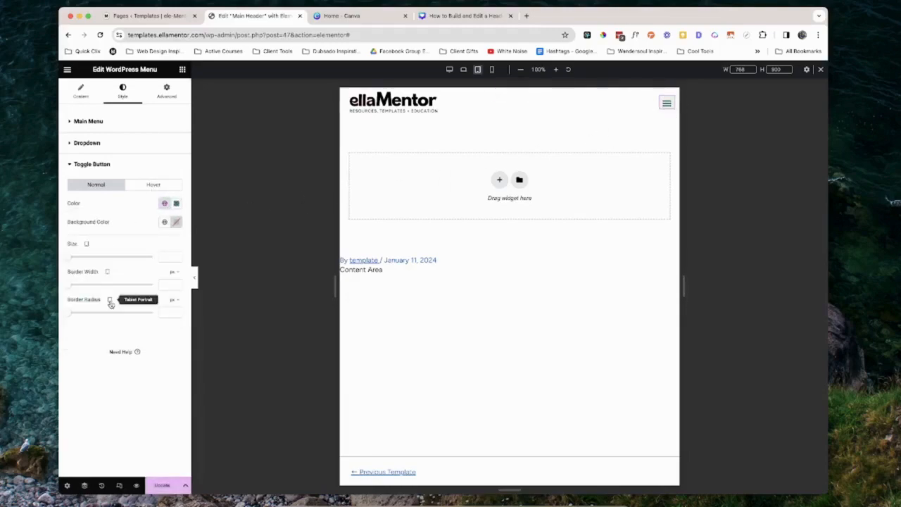
Set the toggle button's background to Theme Color 6 and its size to 32, then update
click(164, 222)
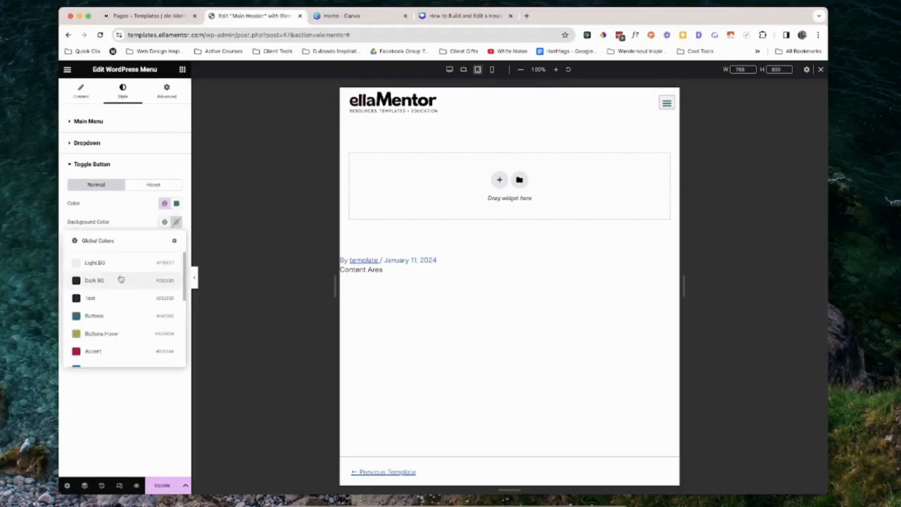
scroll(122, 284, down, 3)
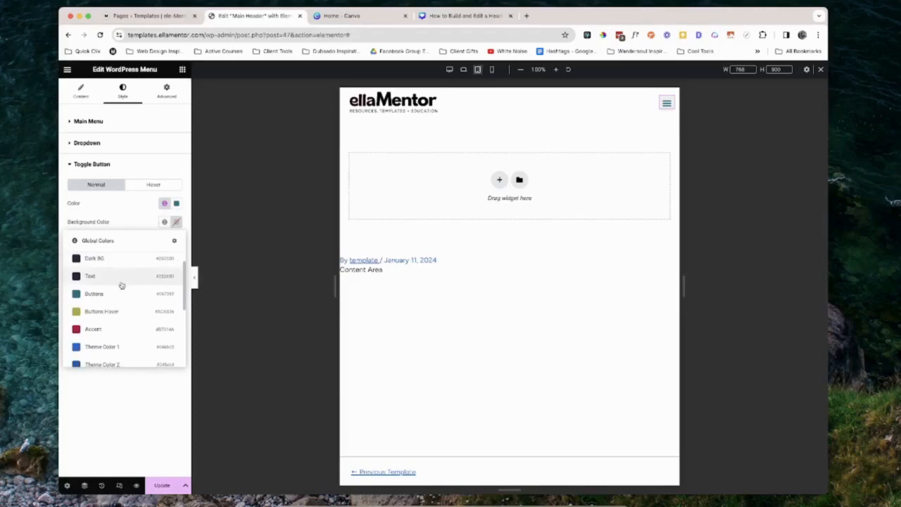
scroll(122, 284, down, 5)
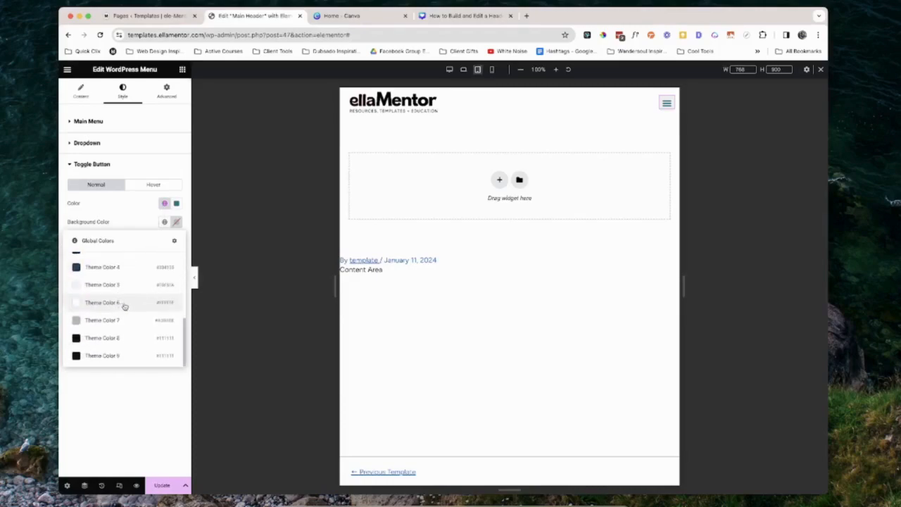
click(129, 304)
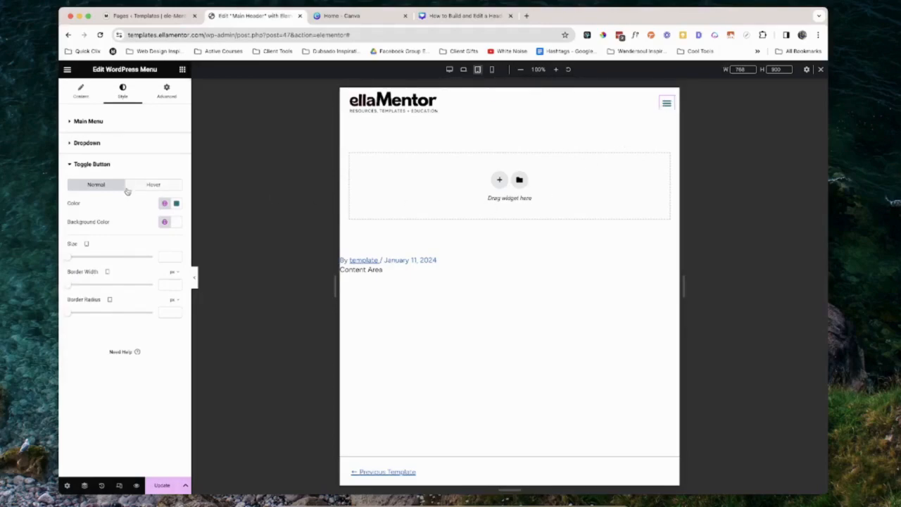
drag(68, 257, 85, 261)
click(162, 485)
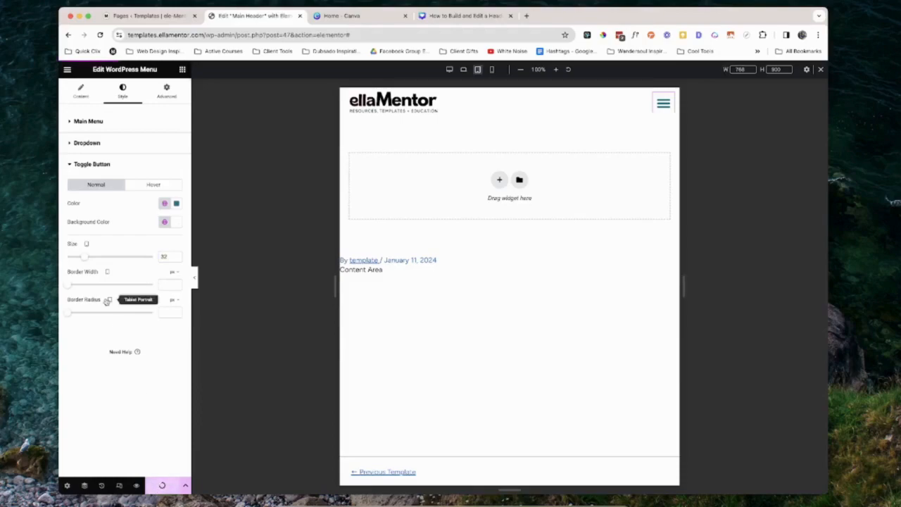
Set the toggle's Hover color to Buttons Hover and its hover background to a global theme color, then update
click(152, 185)
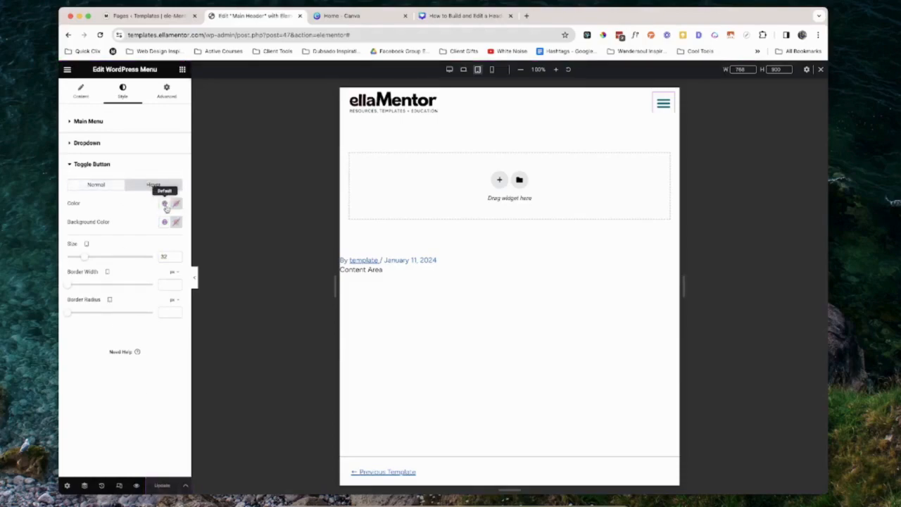
click(165, 204)
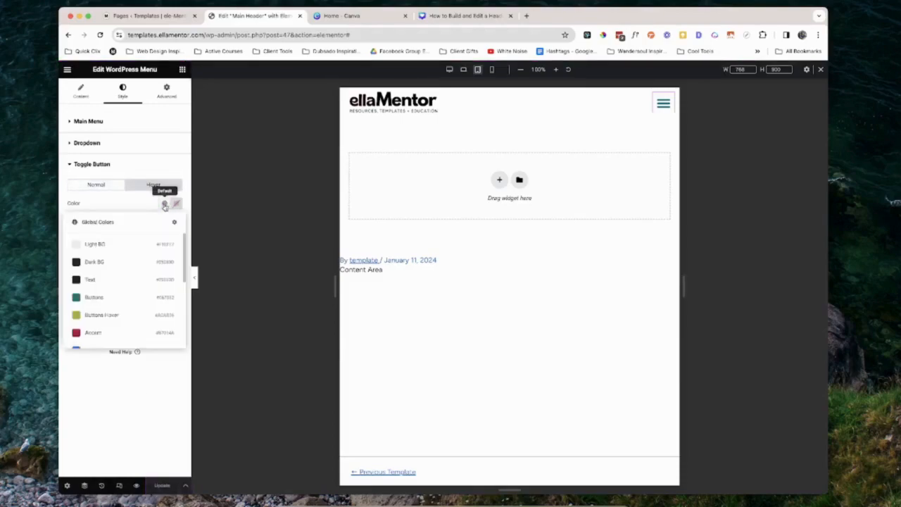
click(111, 318)
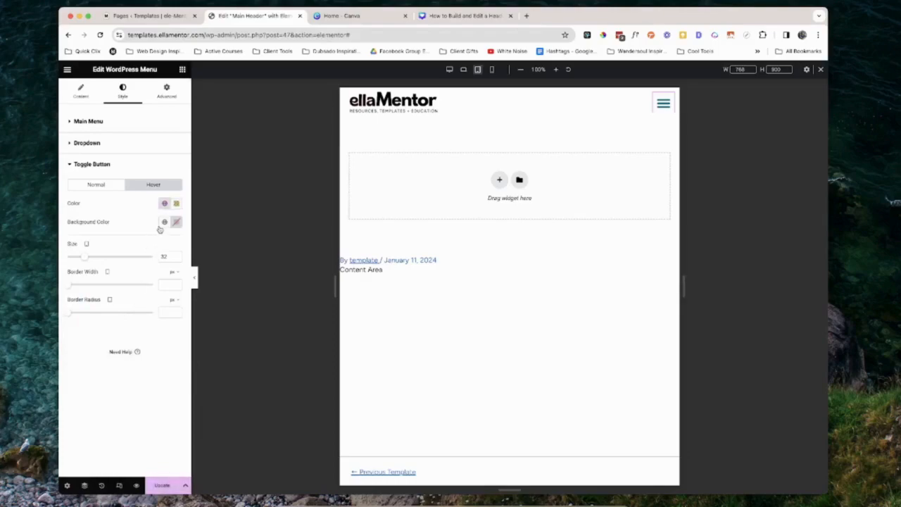
click(166, 224)
scroll(124, 344, down, 1)
scroll(124, 345, down, 3)
click(112, 347)
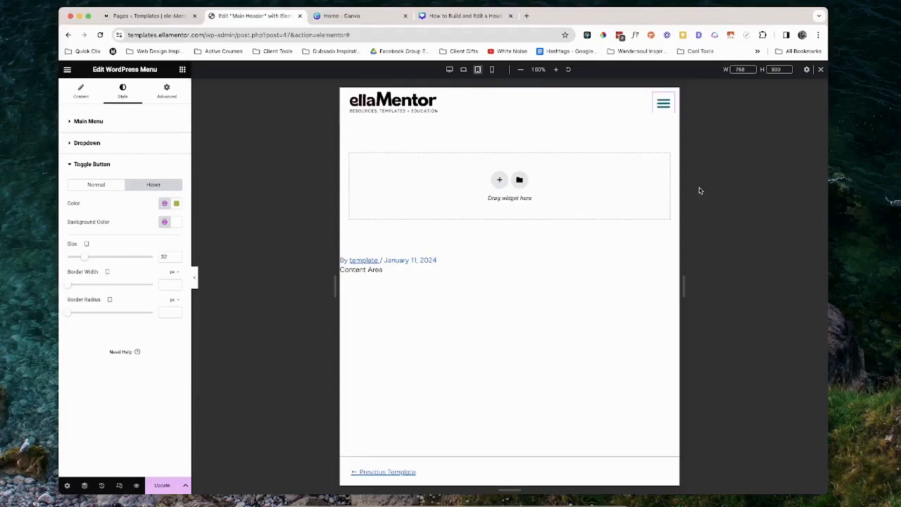
click(162, 485)
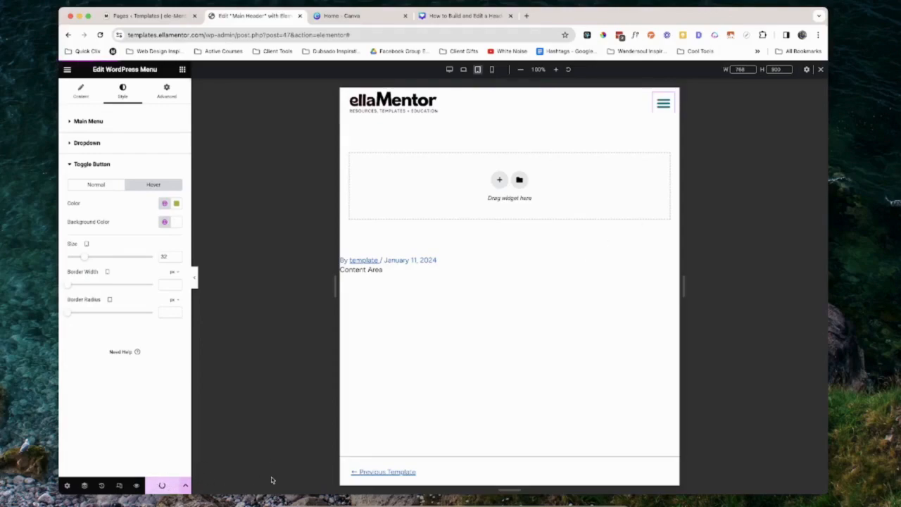
Open the tablet menu preview and link the menu widget's margin values so all sides are 0
click(660, 105)
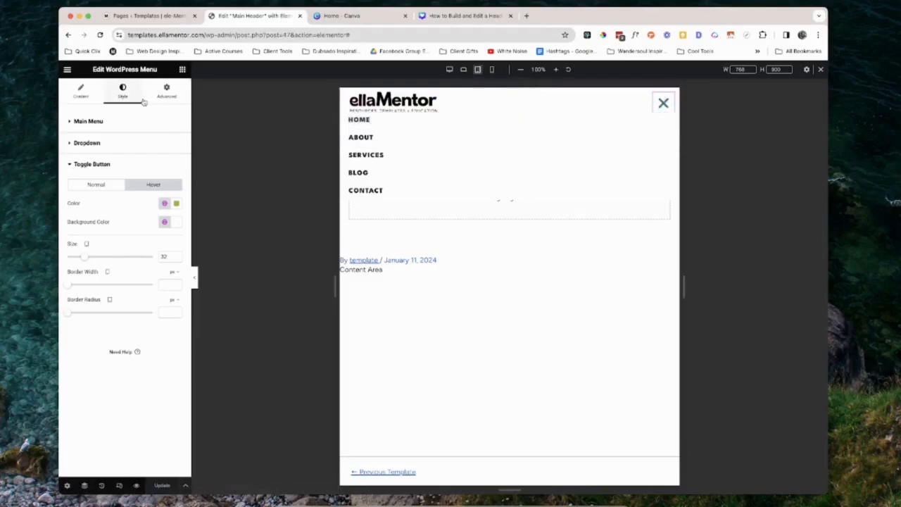
click(167, 94)
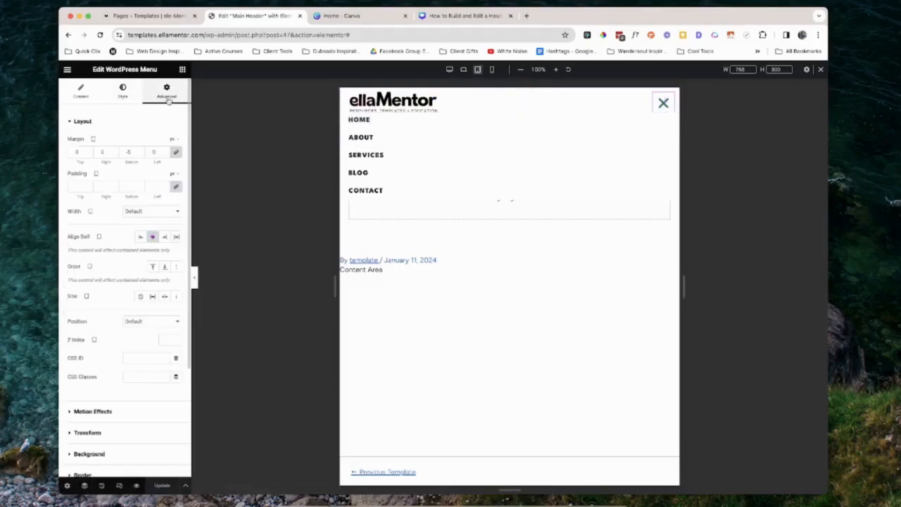
click(176, 152)
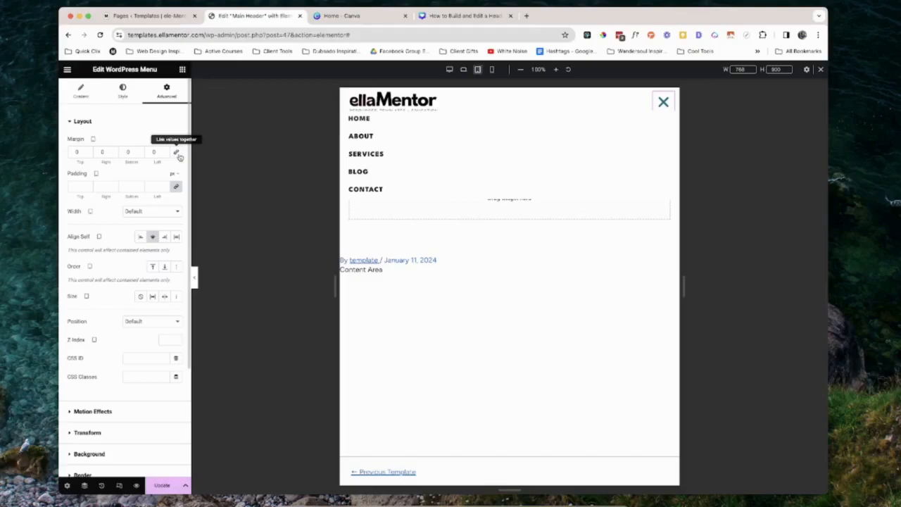
In the menu's Dropdown style settings, set the divider distance to 24 and update the template
click(120, 101)
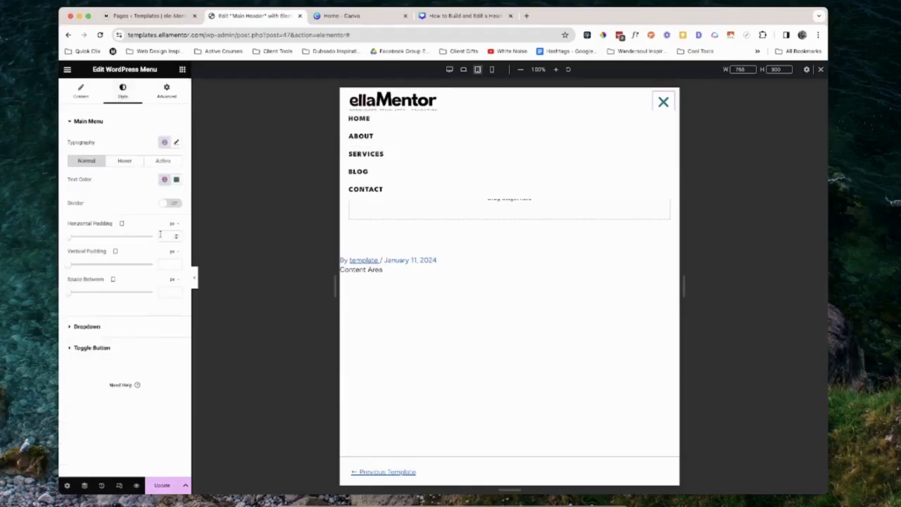
click(102, 327)
scroll(98, 277, down, 3)
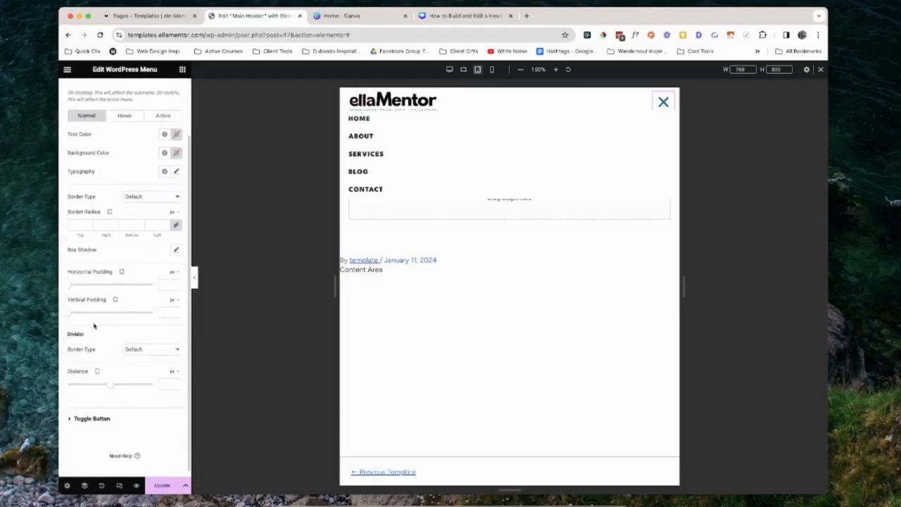
click(72, 316)
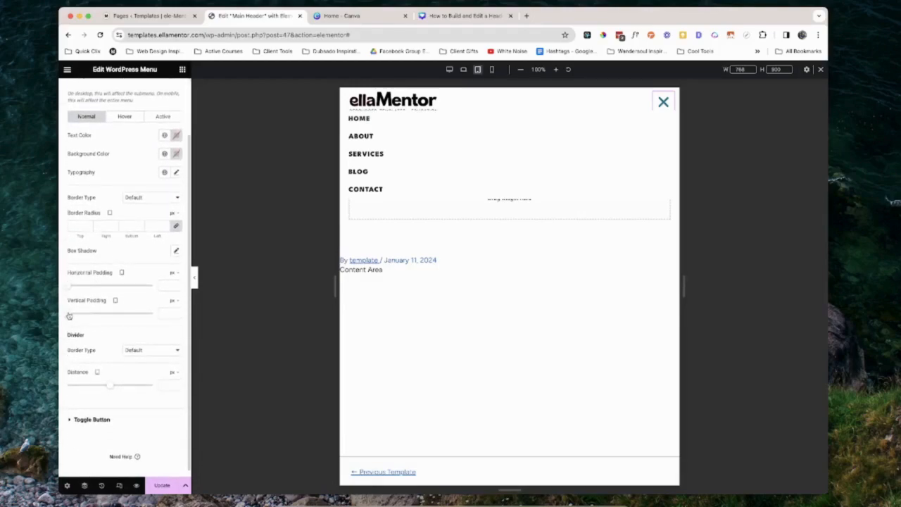
drag(72, 316, 75, 317)
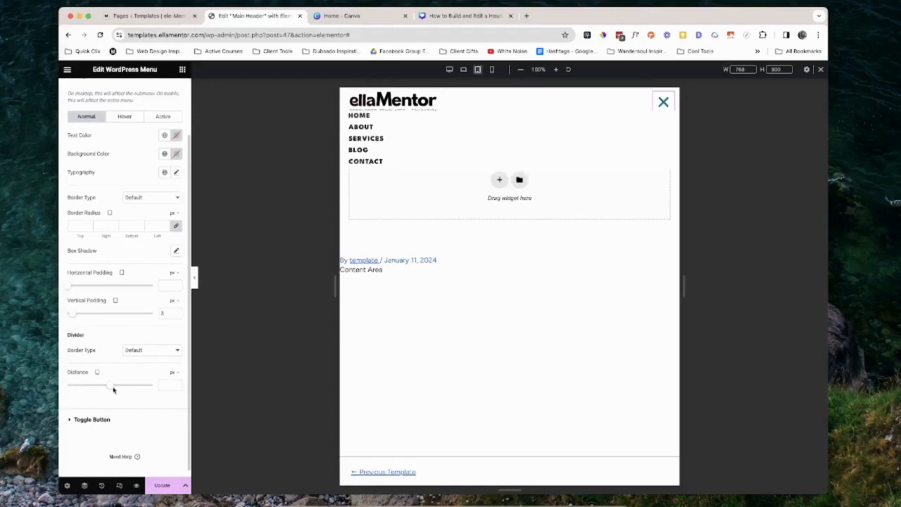
double_click(160, 315)
key(BackSpace)
drag(111, 390, 123, 390)
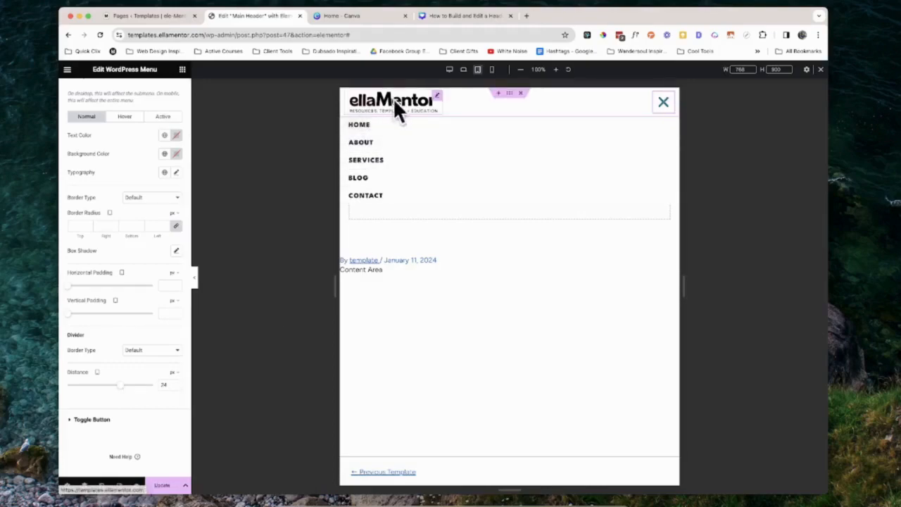
click(171, 480)
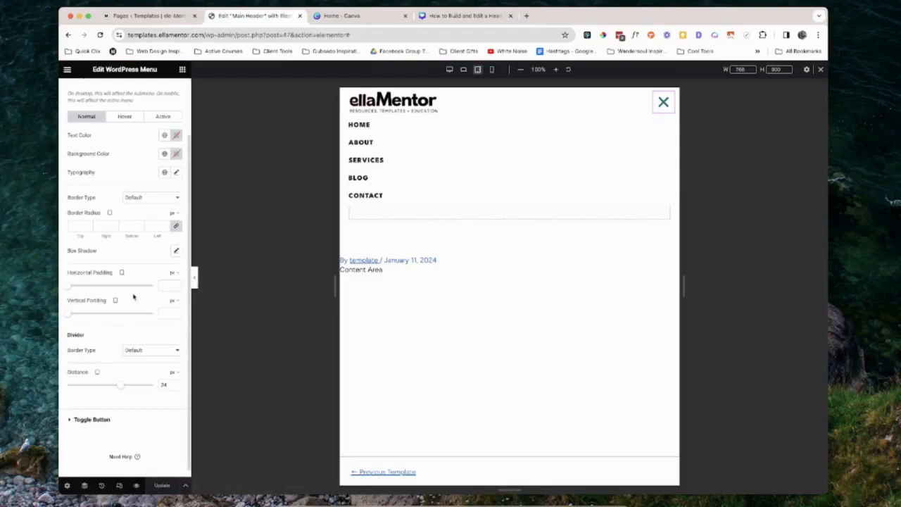
Set the dropdown's vertical padding to 10 and update the template
drag(134, 317, 86, 318)
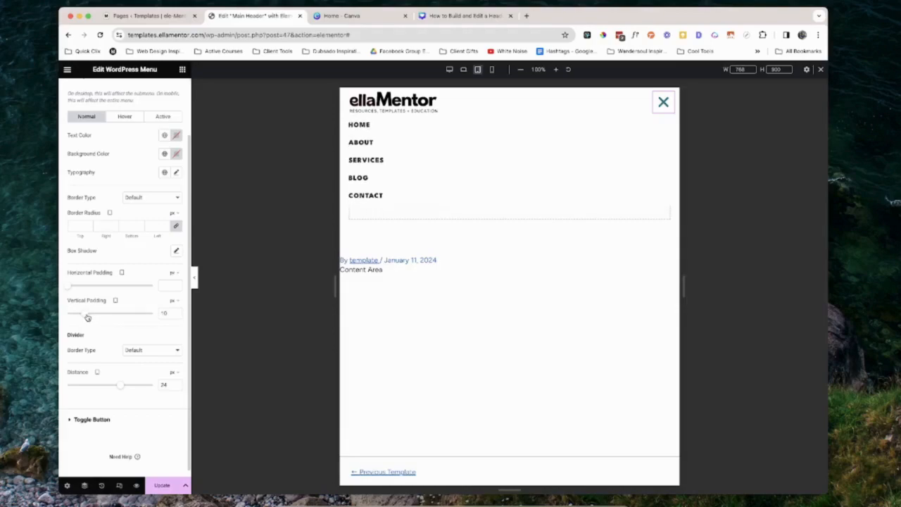
click(176, 313)
click(176, 312)
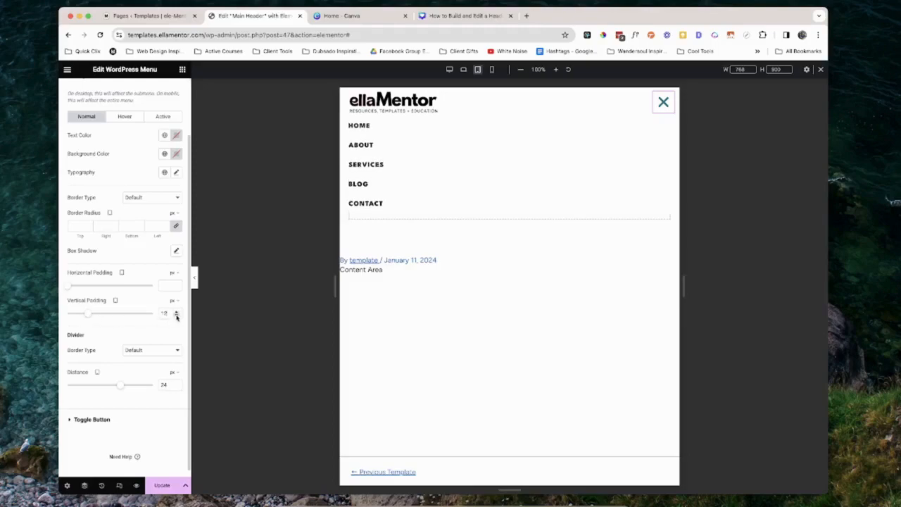
click(176, 317)
click(176, 317)
click(161, 485)
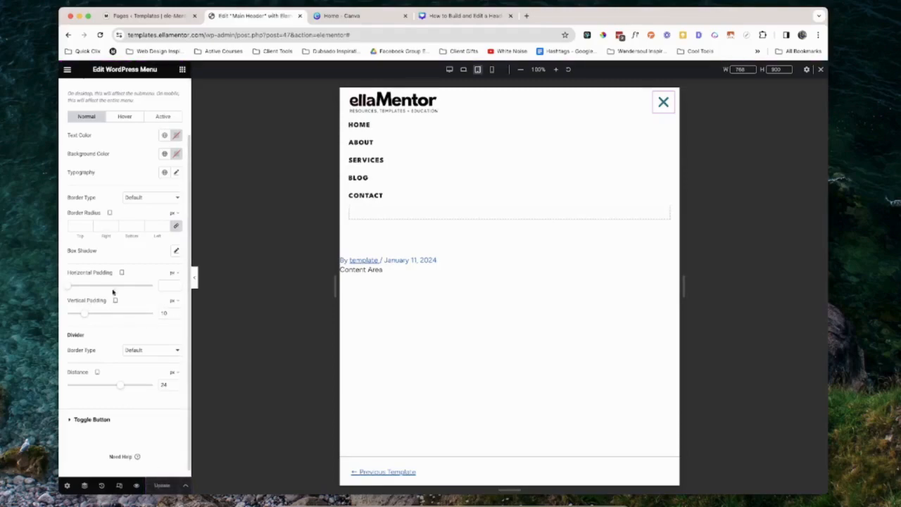
Set the dropdown's normal text color to global Buttons, and give its background and typography global styles
scroll(123, 240, up, 2)
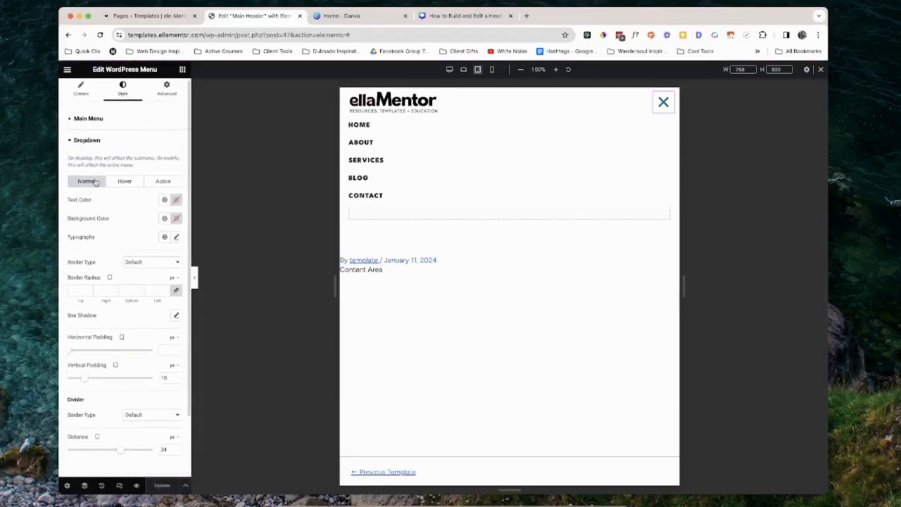
click(164, 201)
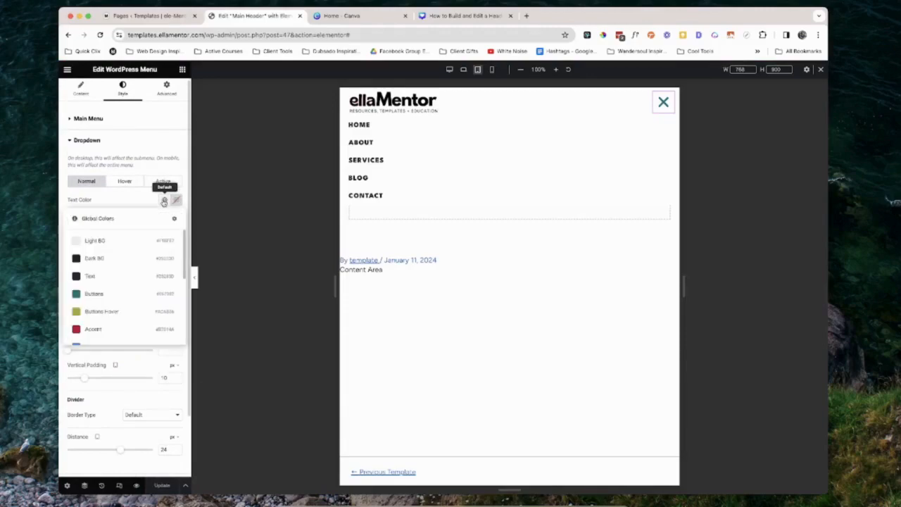
click(118, 296)
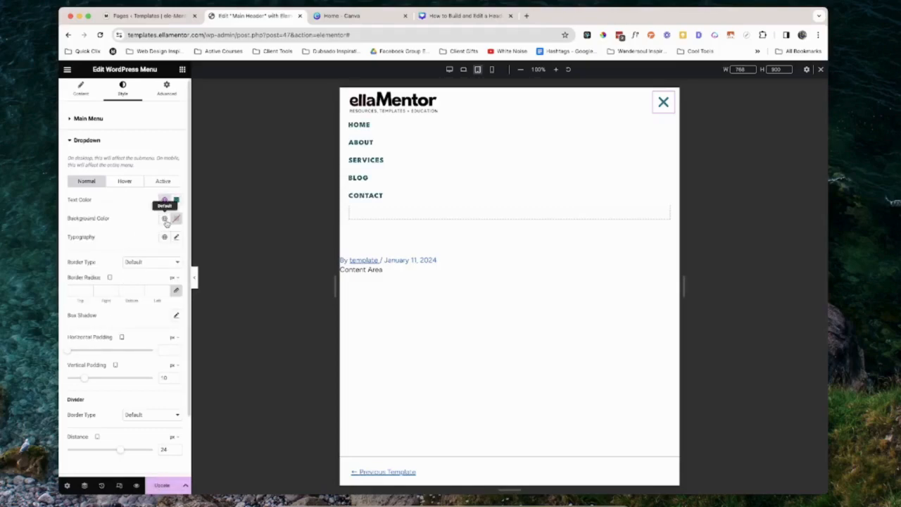
click(165, 219)
scroll(117, 312, down, 5)
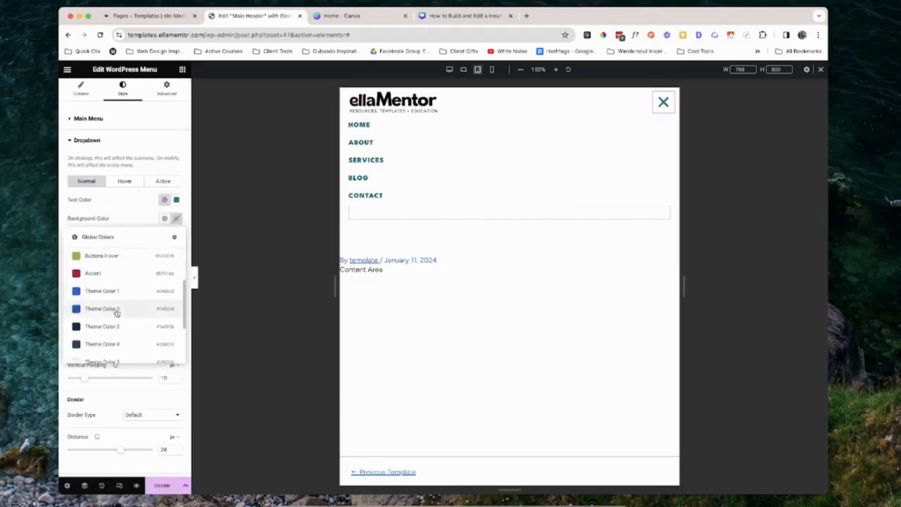
click(109, 299)
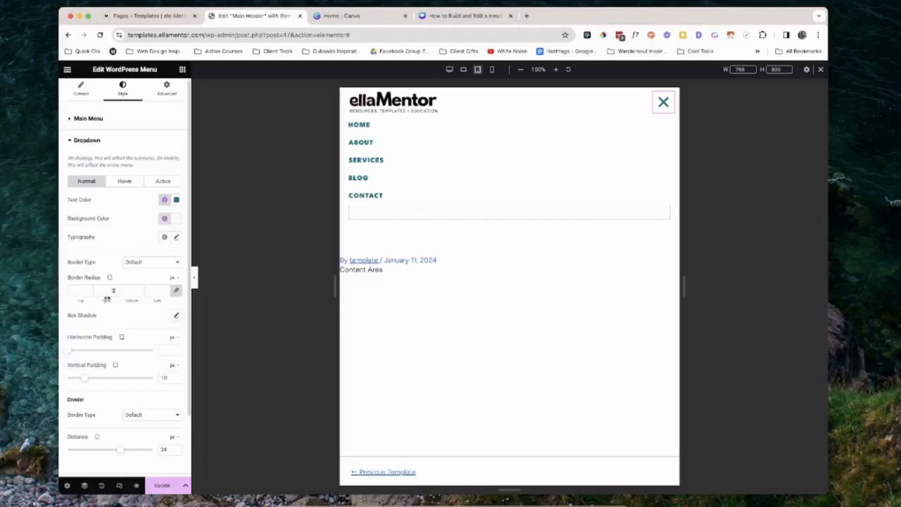
click(164, 237)
scroll(123, 303, down, 2)
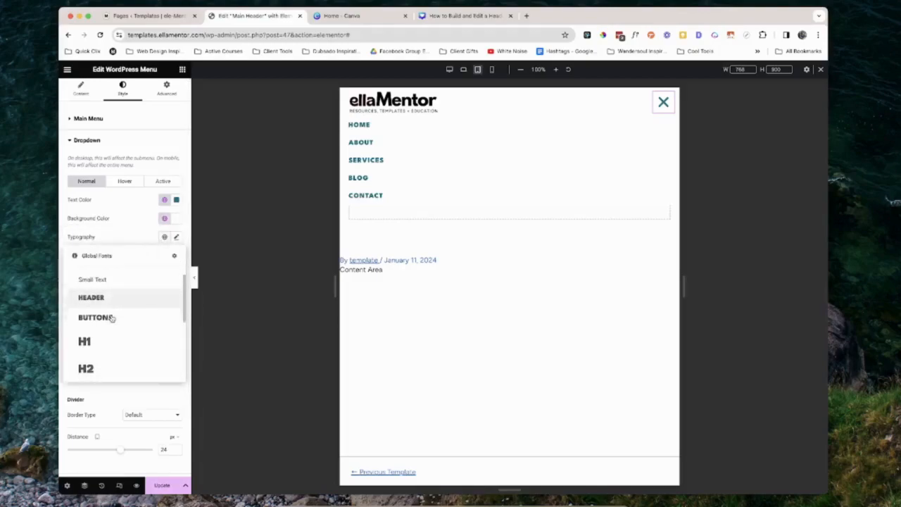
click(113, 305)
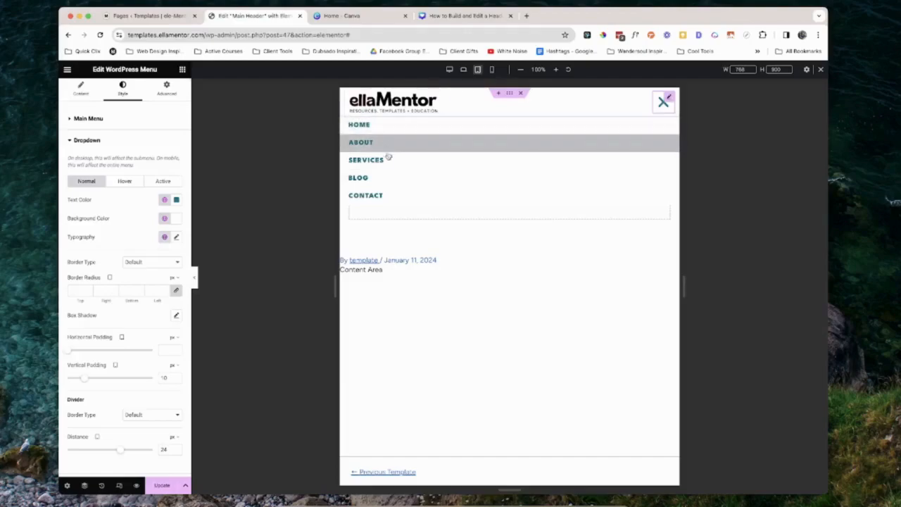
Set the dropdown's hover text color to Buttons Hover and its hover background to Theme Color 3
click(125, 182)
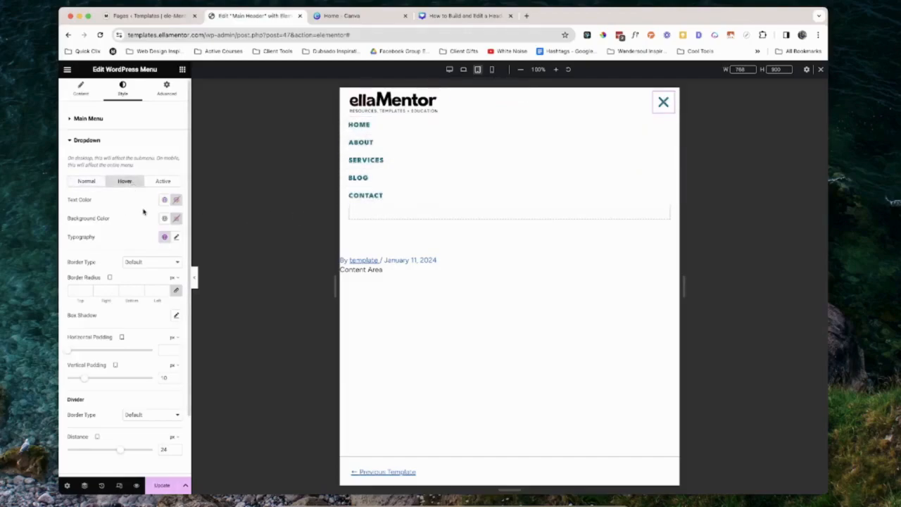
click(161, 202)
click(105, 314)
click(164, 219)
scroll(120, 318, down, 5)
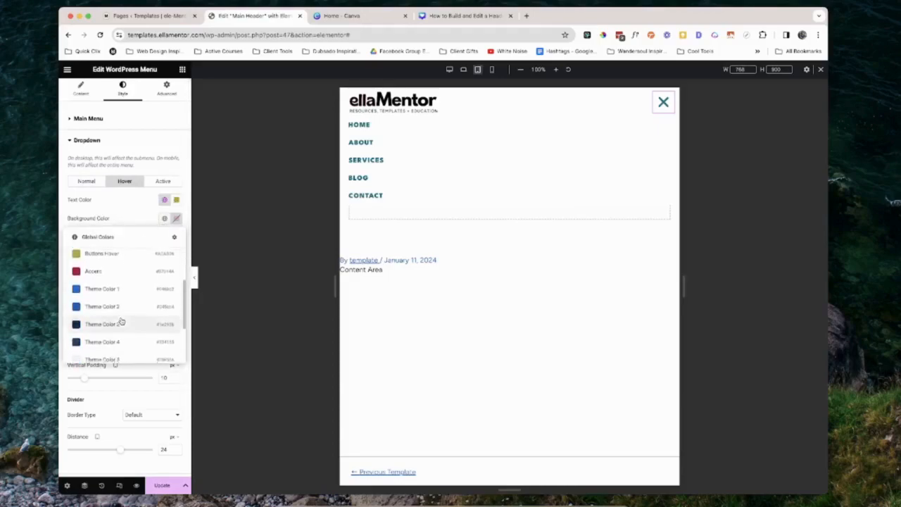
click(119, 318)
Set the dropdown's active text color to Buttons and active background to Theme Color 6, then update
click(163, 181)
click(164, 200)
click(99, 294)
click(164, 218)
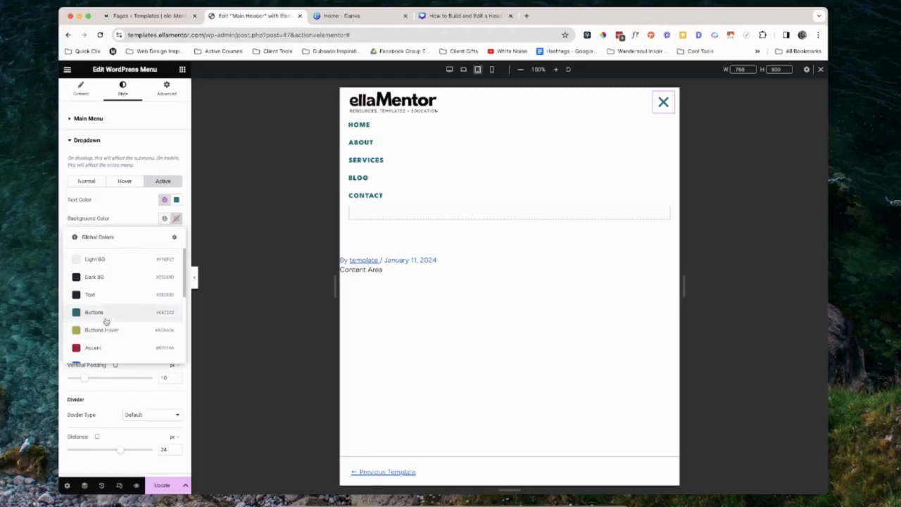
scroll(107, 323, down, 1)
scroll(105, 331, down, 5)
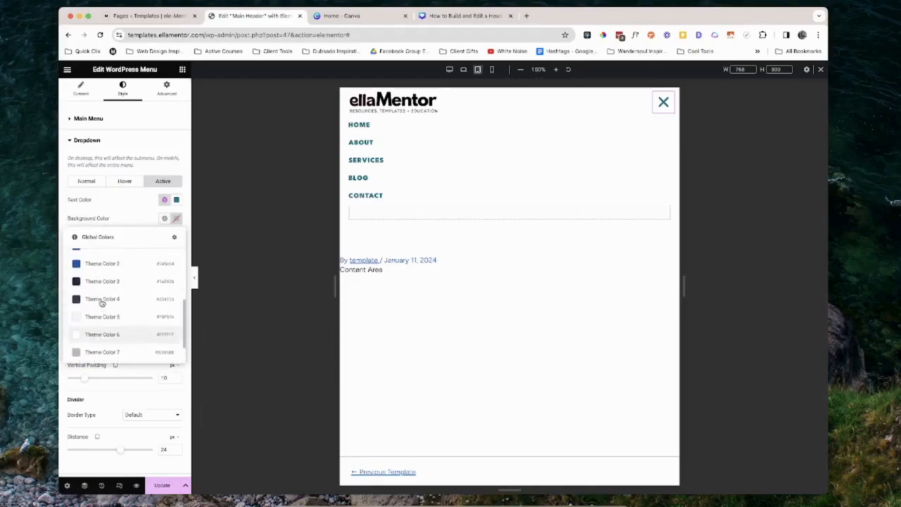
click(103, 337)
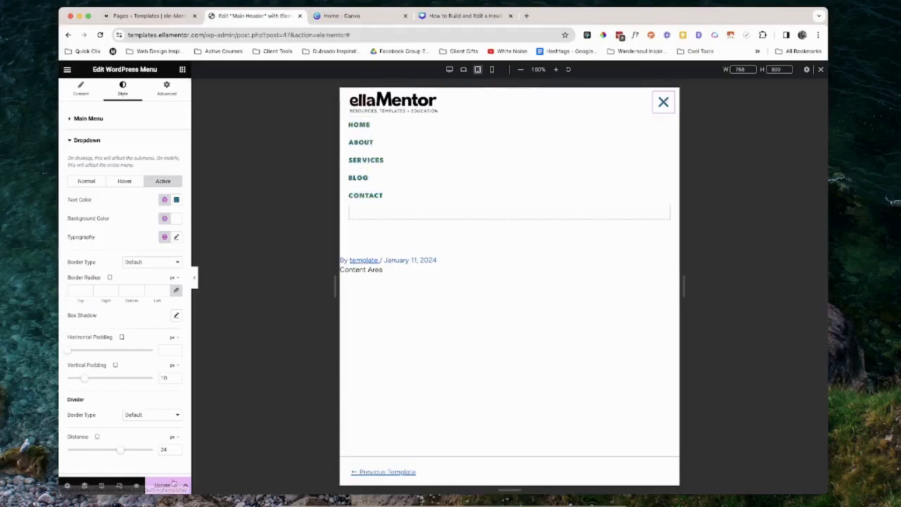
click(167, 485)
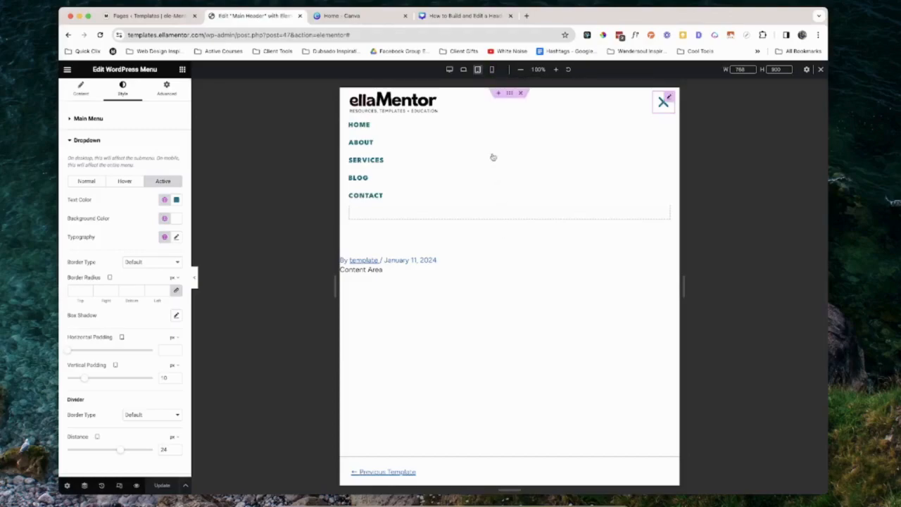
Preview opening and closing the toggle menu in Mobile view, then return to Desktop view
click(493, 69)
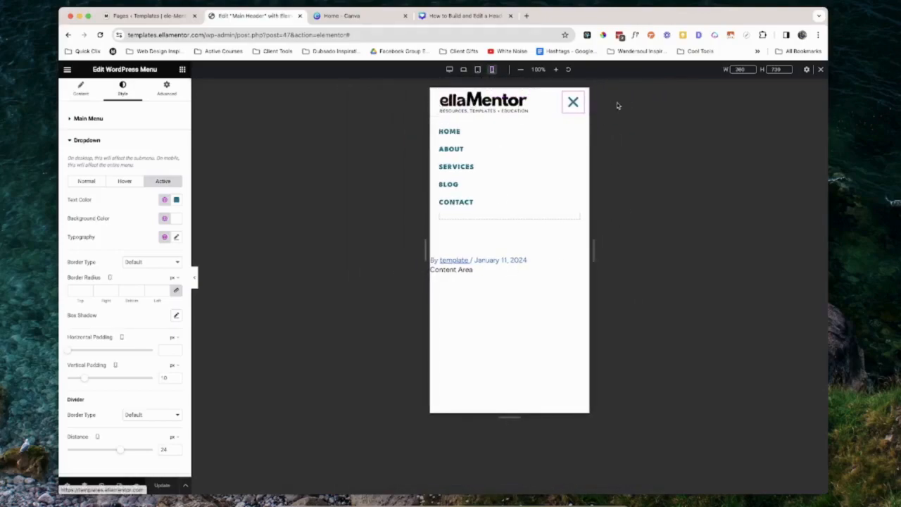
click(573, 103)
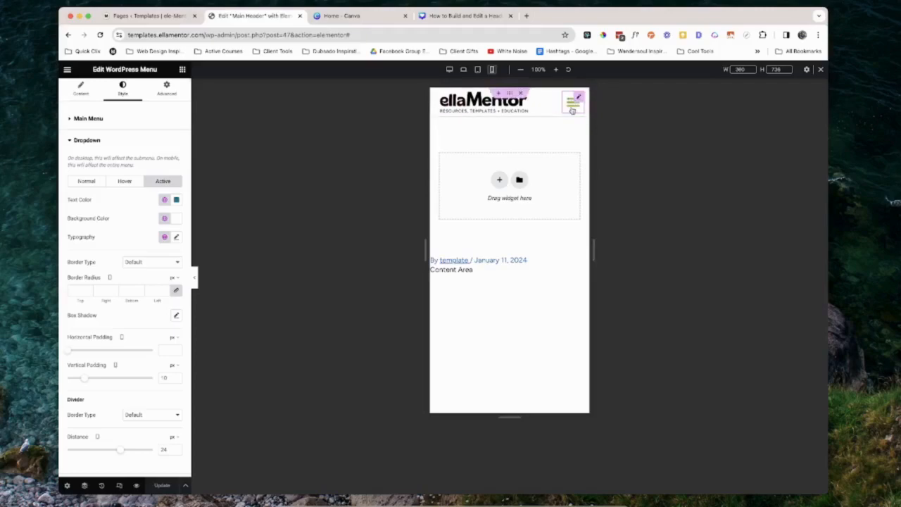
click(574, 109)
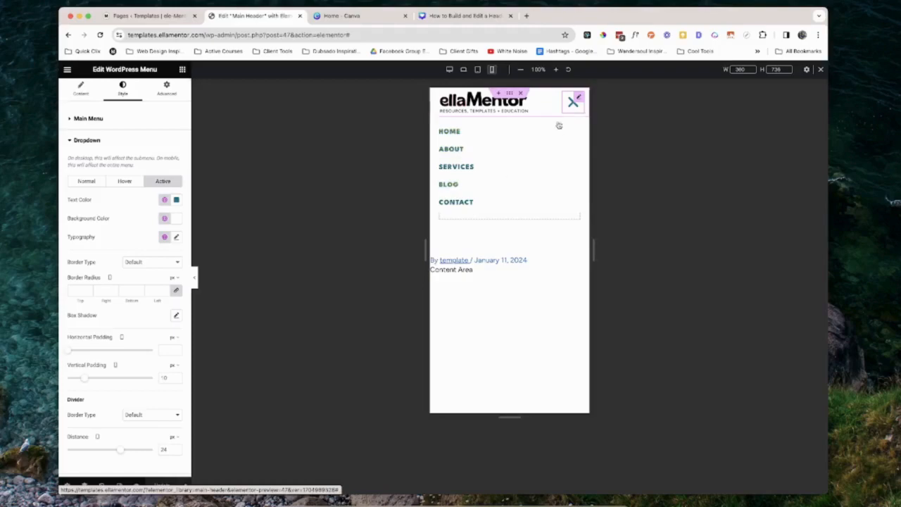
click(572, 102)
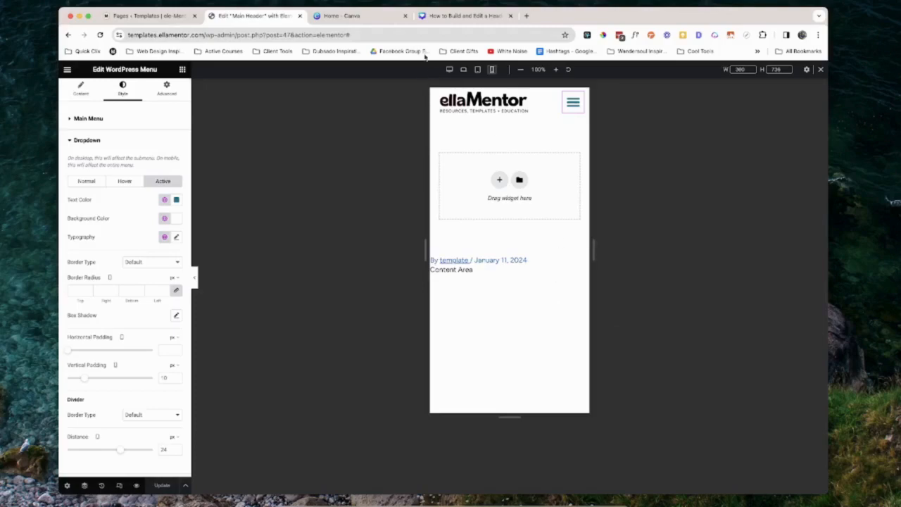
click(450, 69)
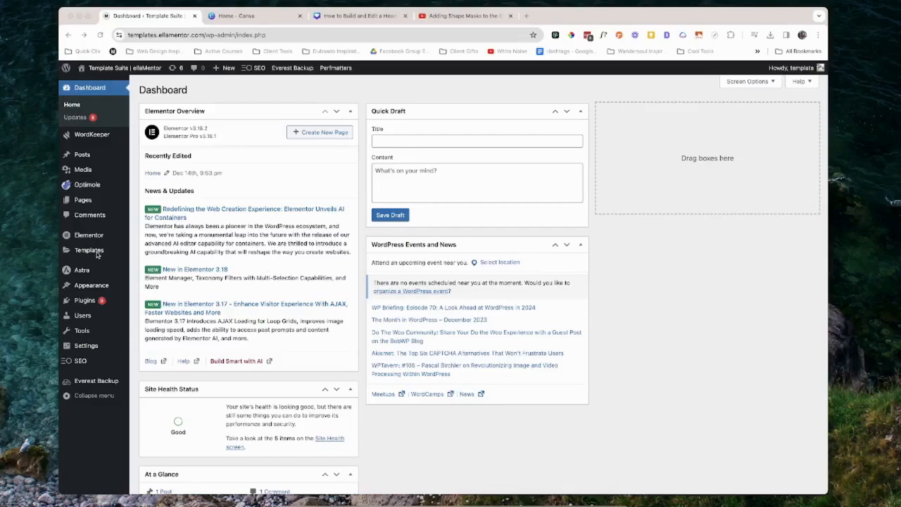
Open the Theme Builder from the dashboard and view the Main Header template
mouse_move(97, 255)
click(152, 280)
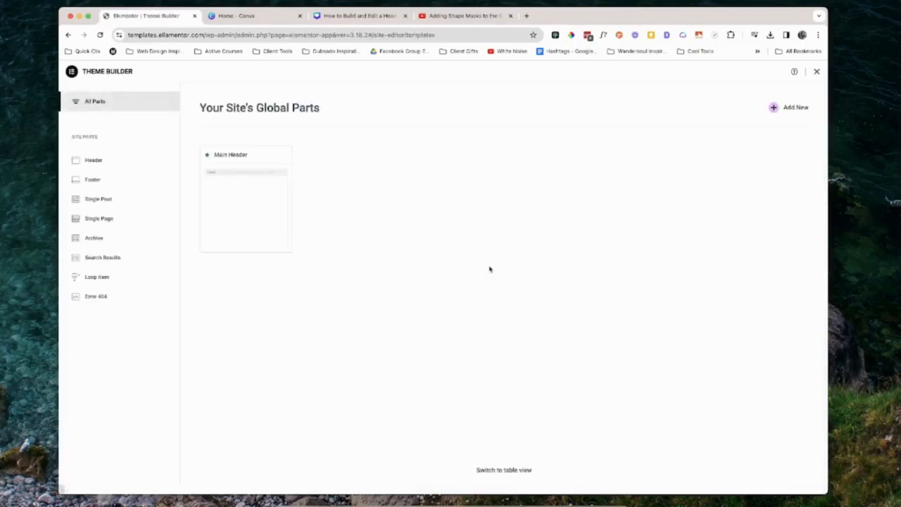
click(240, 195)
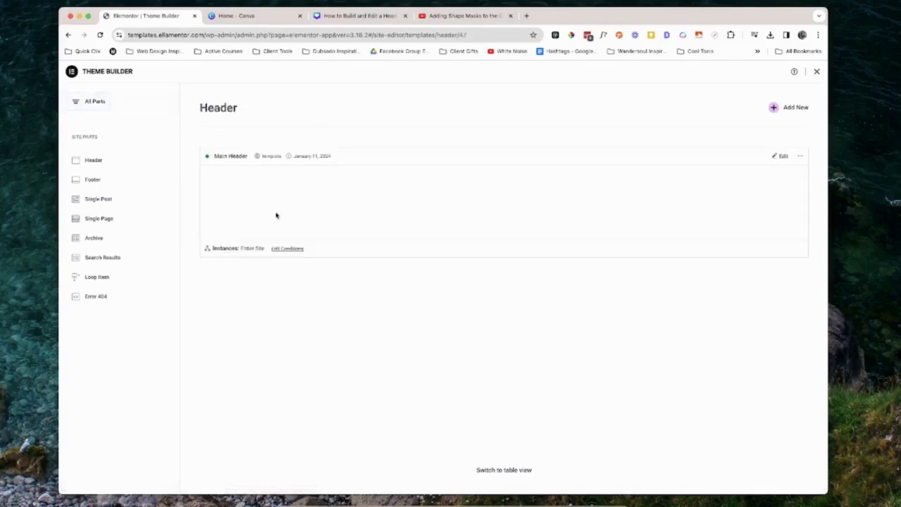
Open the Main Header template's editor in a new tab and close the Theme Builder
right_click(779, 157)
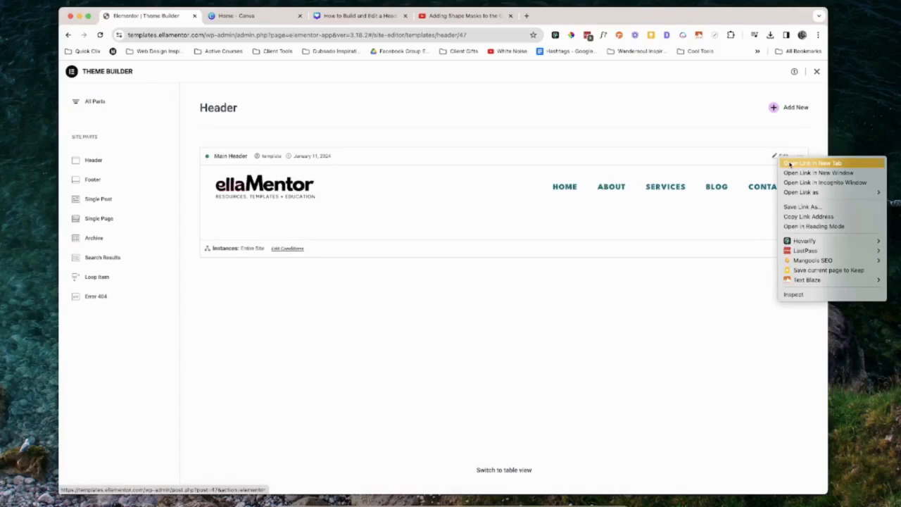
click(790, 164)
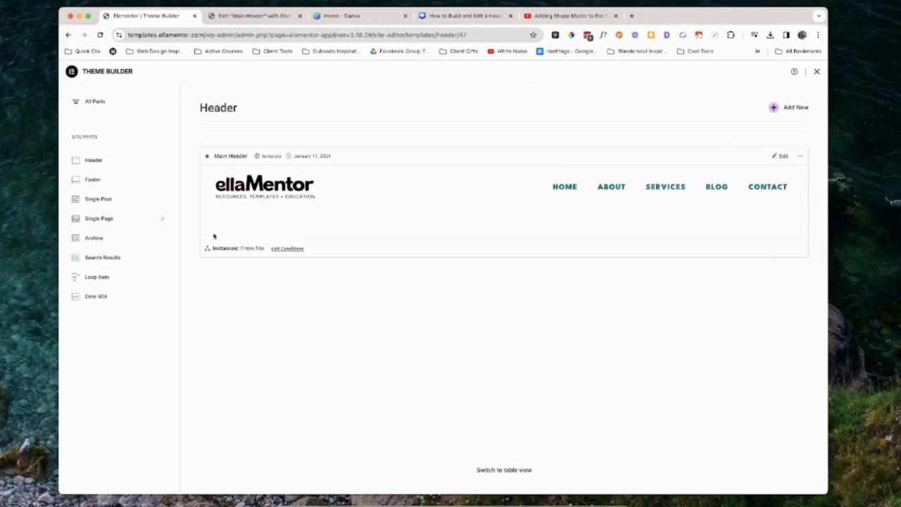
click(815, 75)
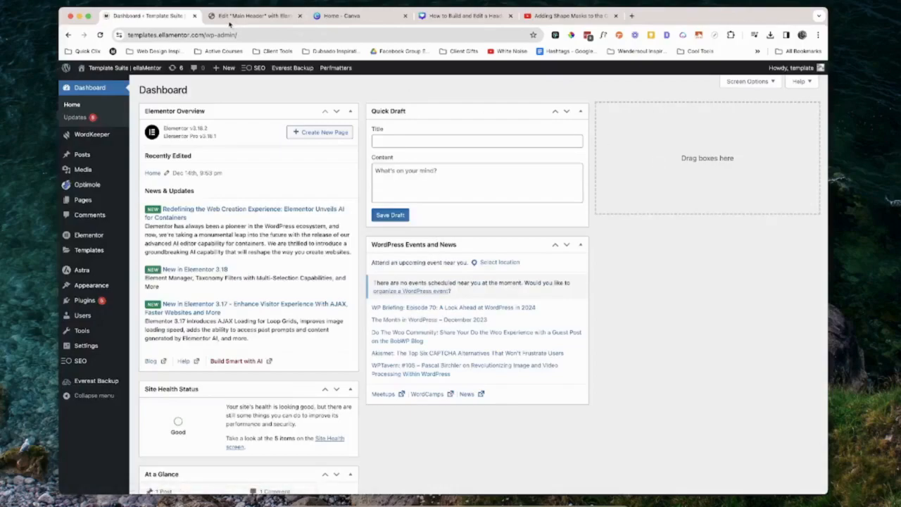
Switch to the Main Header editor tab and close it
click(257, 16)
mouse_move(500, 74)
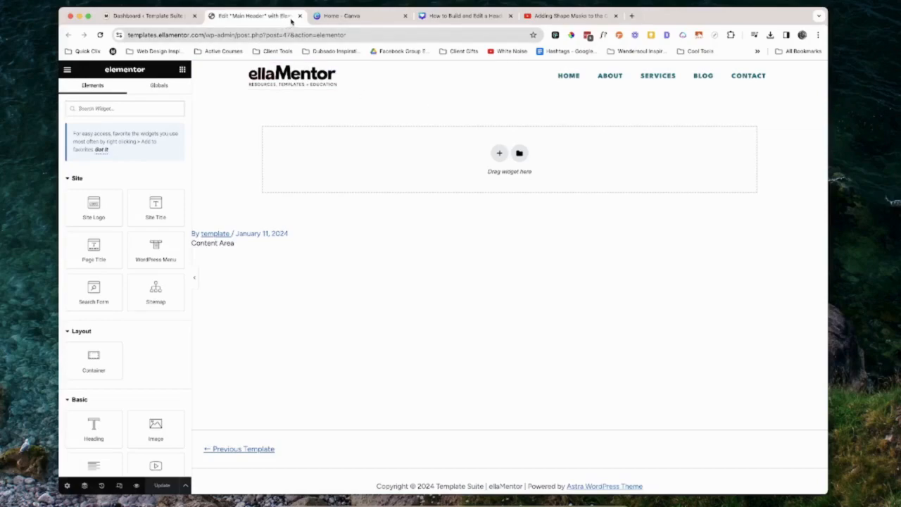
click(299, 16)
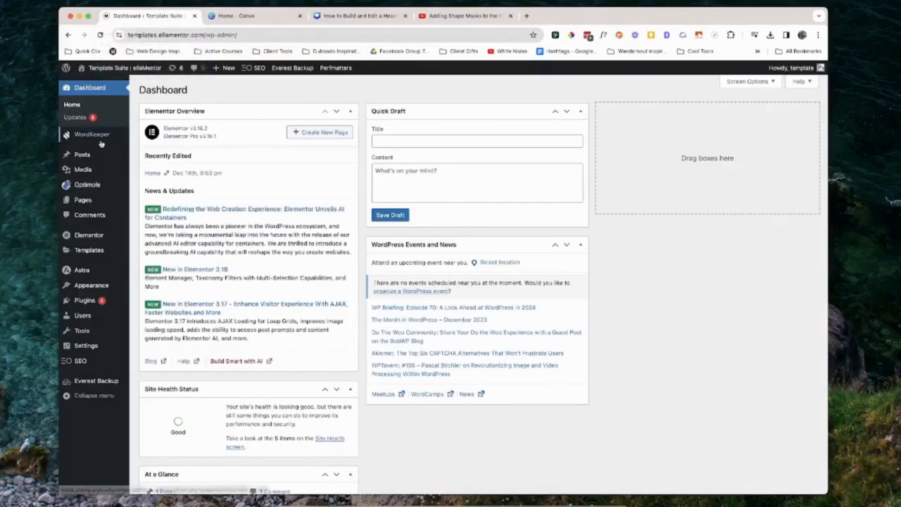
Open the Pages list and preview the Home page in a new tab
mouse_move(90, 202)
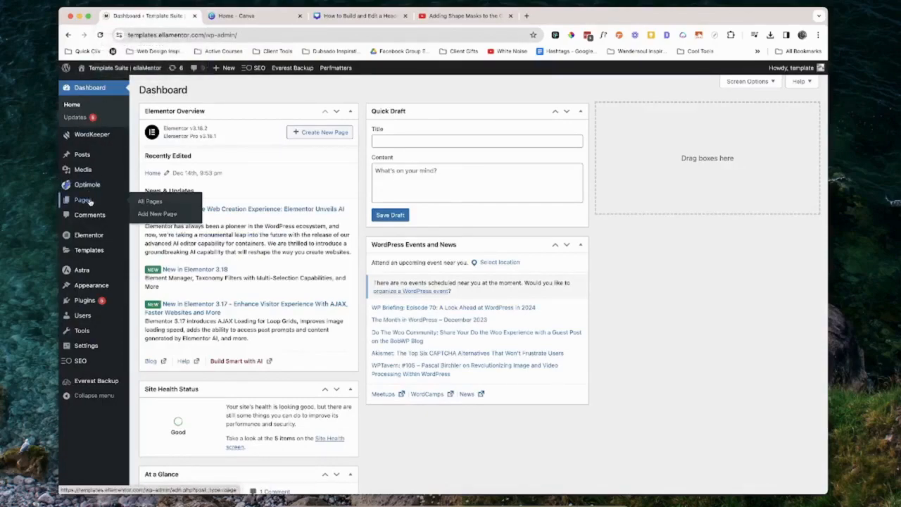
click(147, 202)
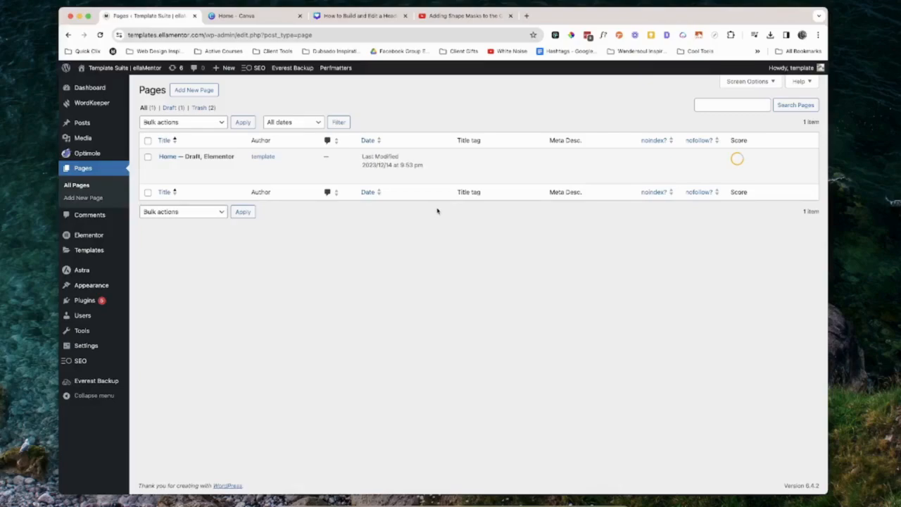
mouse_move(225, 178)
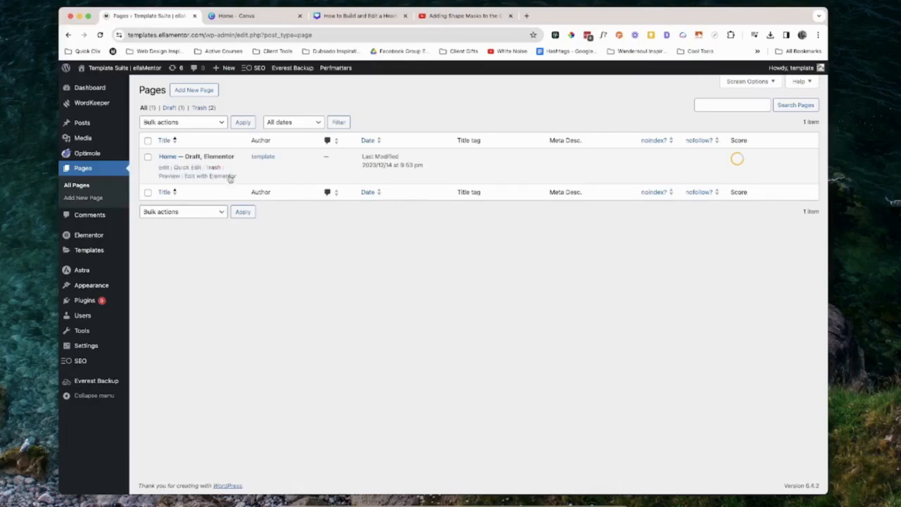
right_click(173, 179)
click(178, 181)
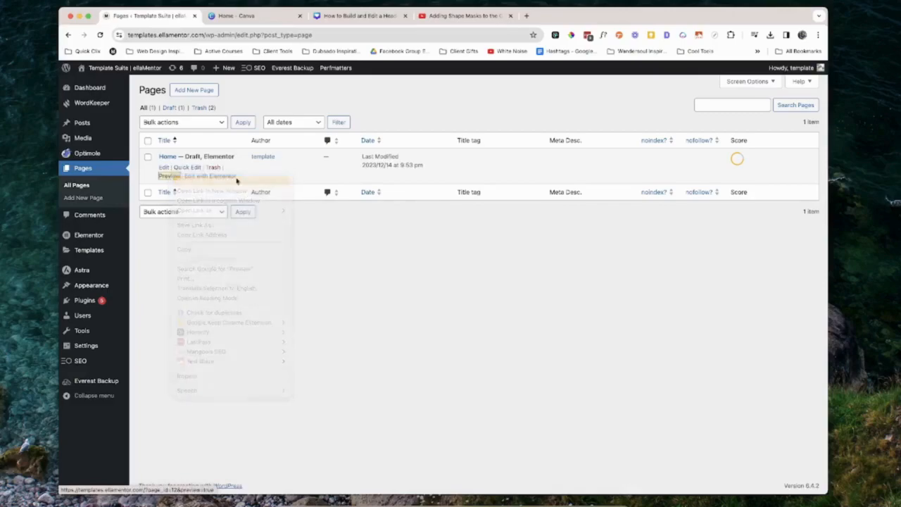
key(ctrl+Tab)
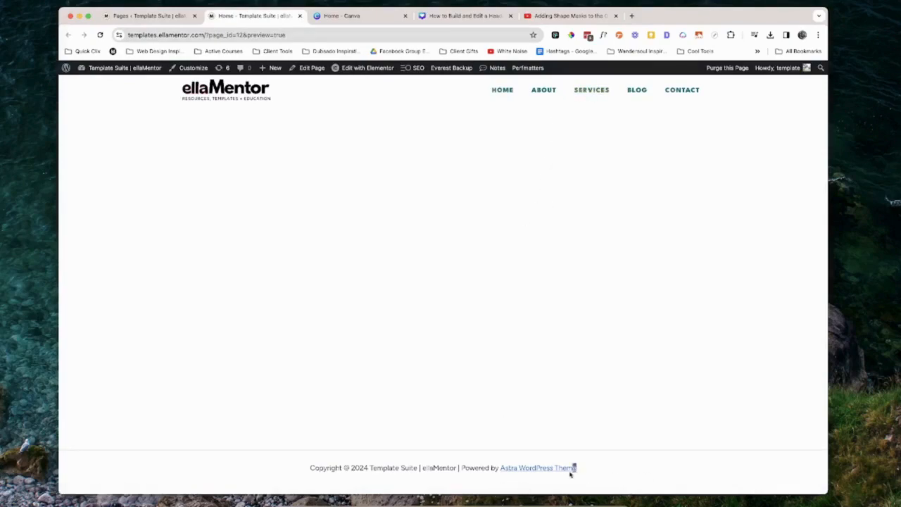
Examine the Home page preview's footer text, then close the preview tab
drag(595, 475, 296, 475)
click(288, 471)
drag(615, 475, 296, 468)
click(671, 464)
click(300, 15)
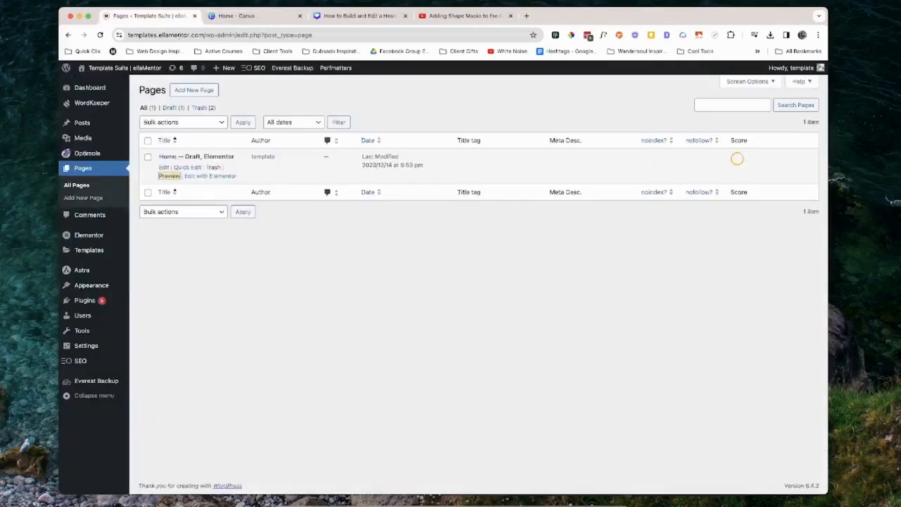
Open the Home page in the Elementor editor in a new tab, enter the header, and return to editing the page
right_click(218, 176)
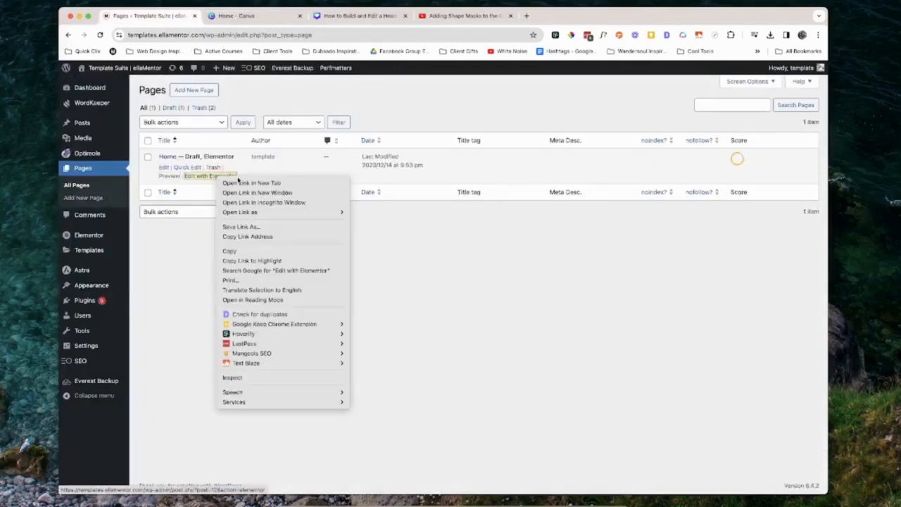
click(243, 182)
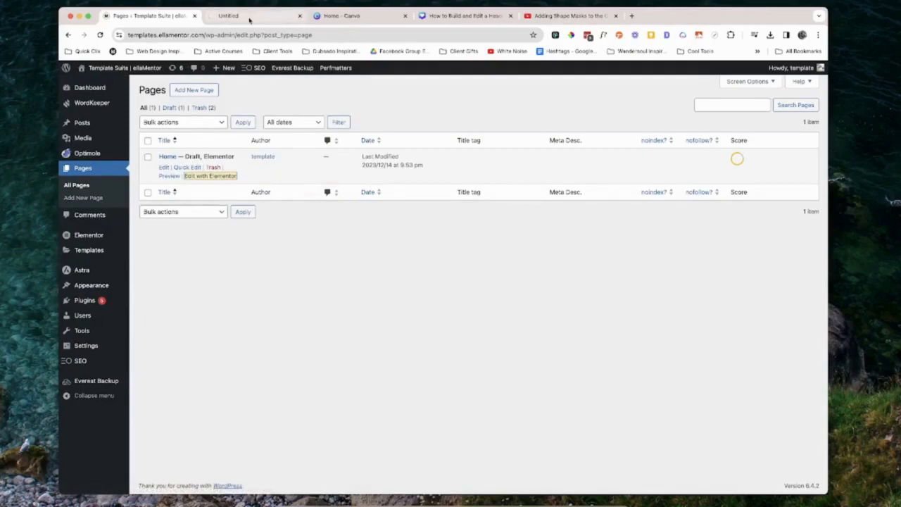
click(249, 17)
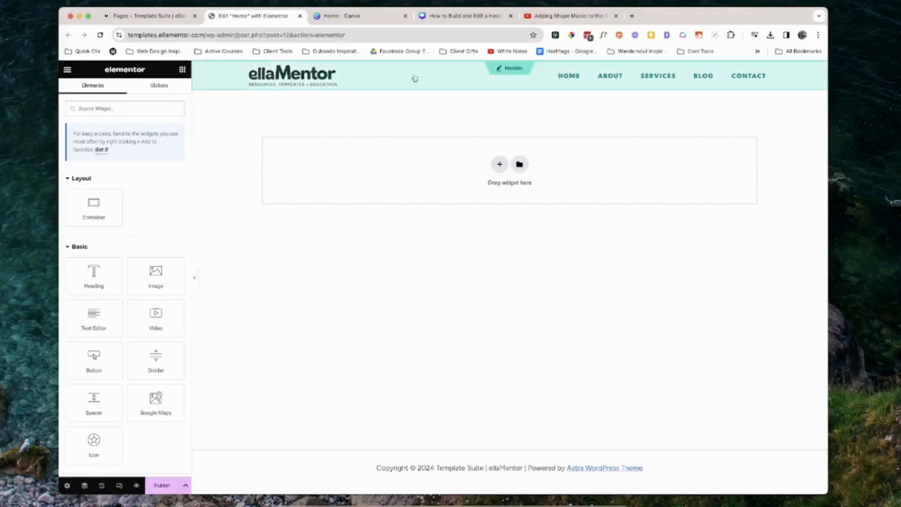
click(542, 82)
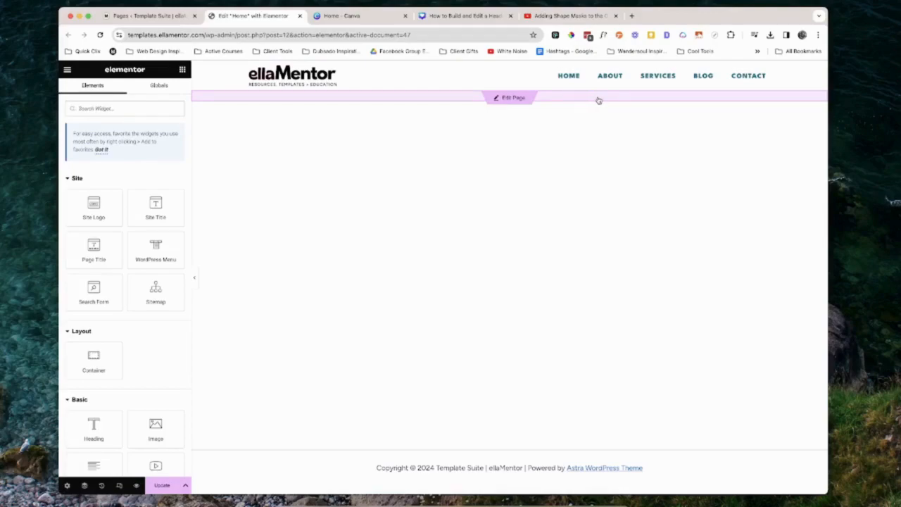
click(520, 99)
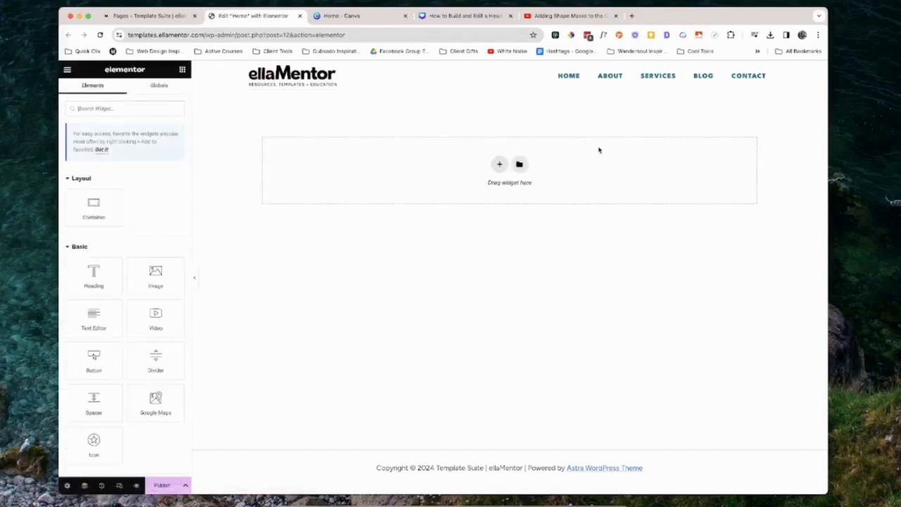